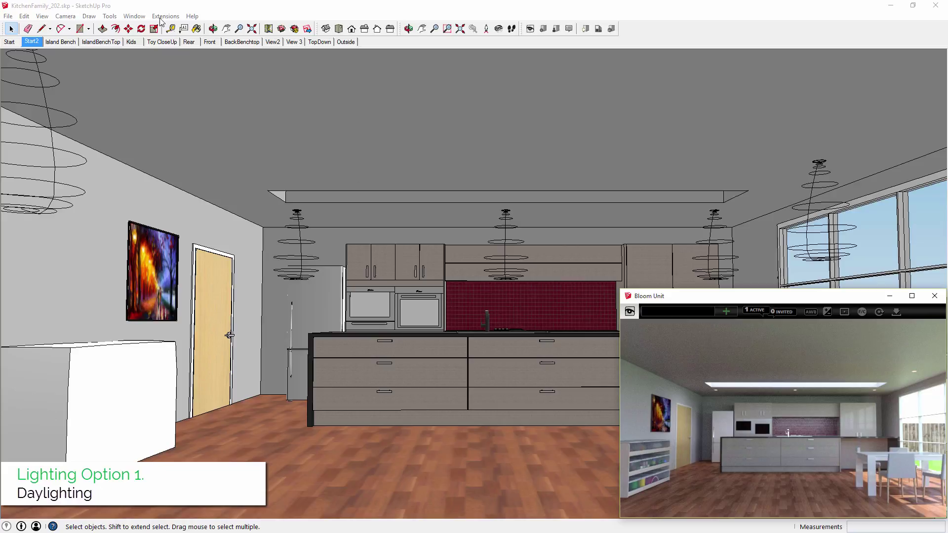
Step: Set the shadow time to 04:00 PM and turn off using the sun for shading
{"action": "left_click", "coordinate": [135, 16]}
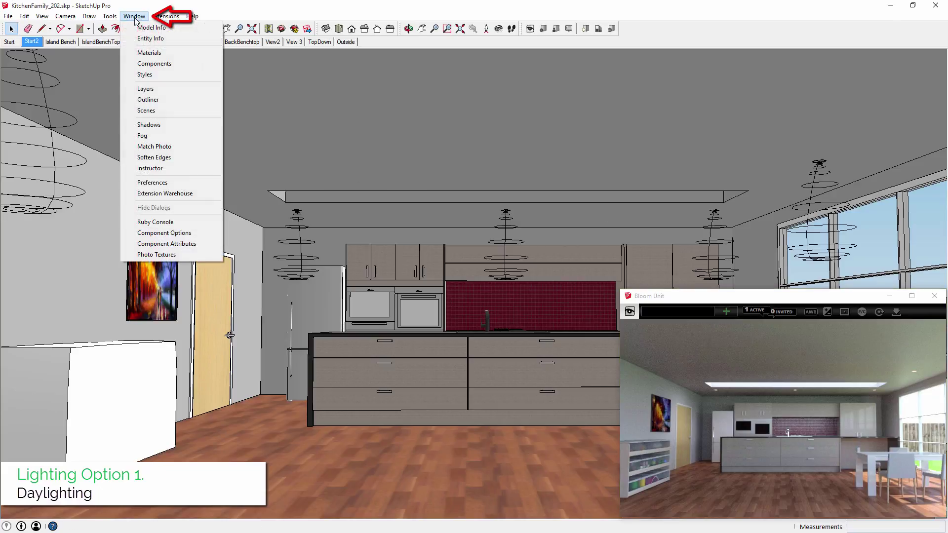
{"action": "left_click", "coordinate": [142, 127]}
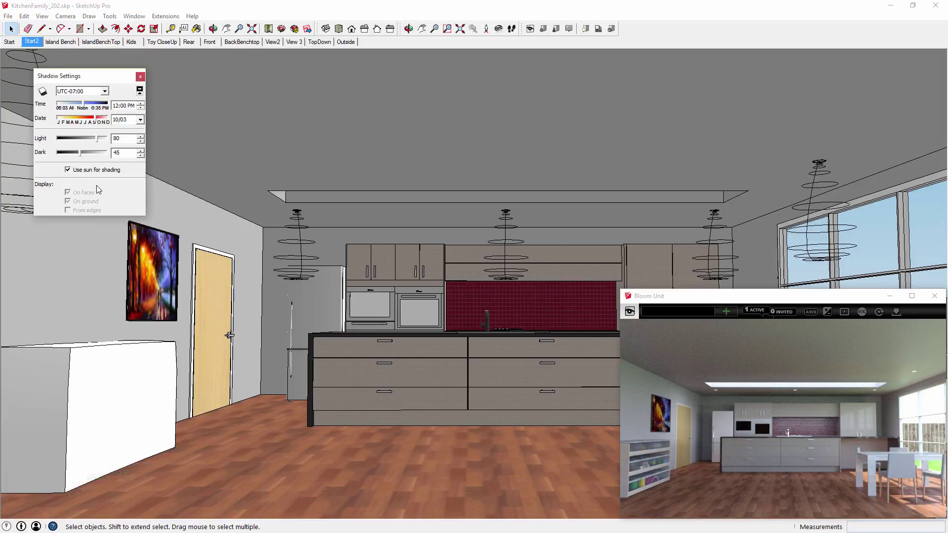
{"action": "left_click", "coordinate": [141, 104]}
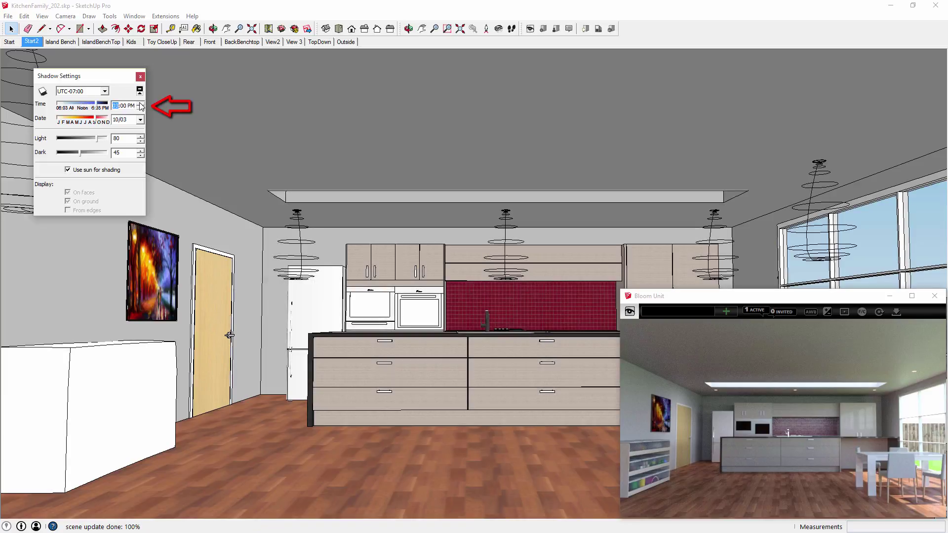
{"action": "left_click", "coordinate": [141, 104]}
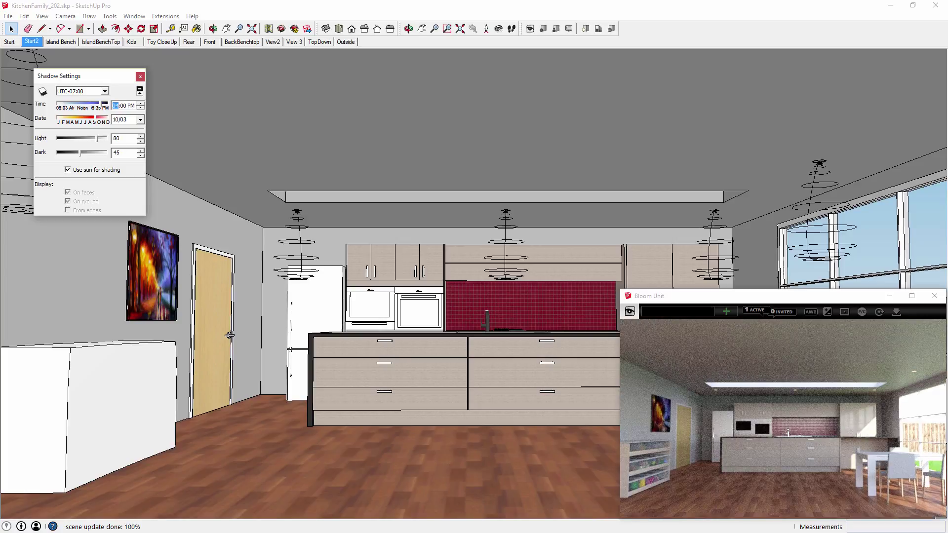
{"action": "left_click", "coordinate": [68, 170]}
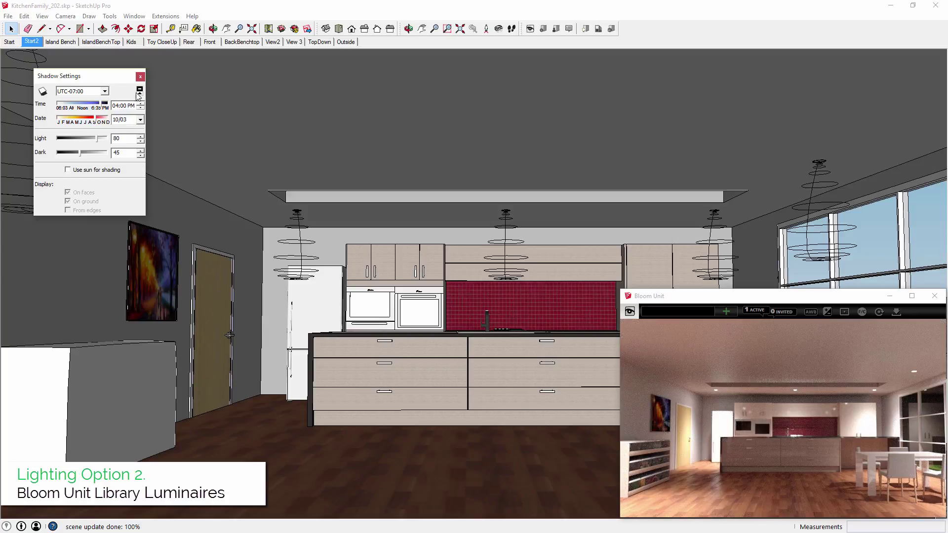
{"action": "left_click", "coordinate": [140, 77]}
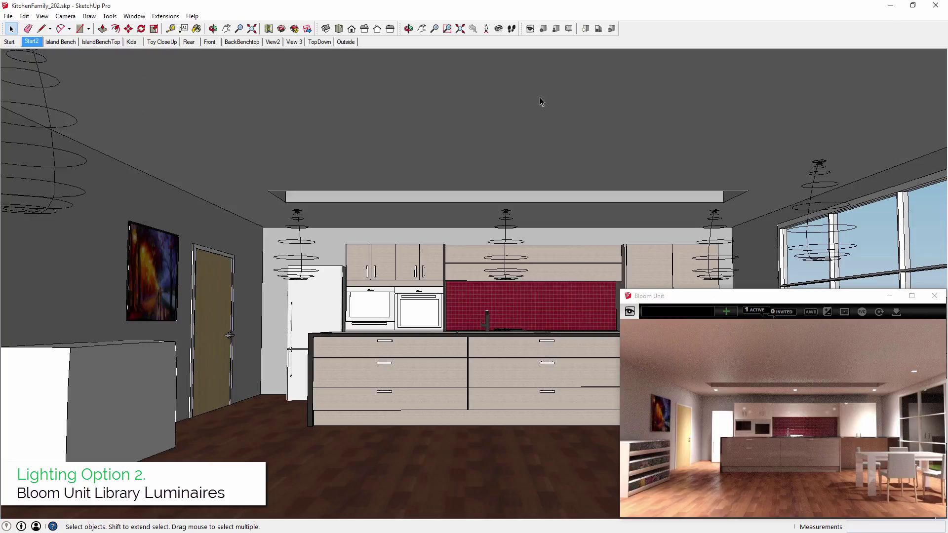
Step: Place an Inpact 27W 150 HD LED downlight from the Concord Sylvania indoor light library on the kitchen ceiling
{"action": "left_click", "coordinate": [587, 28]}
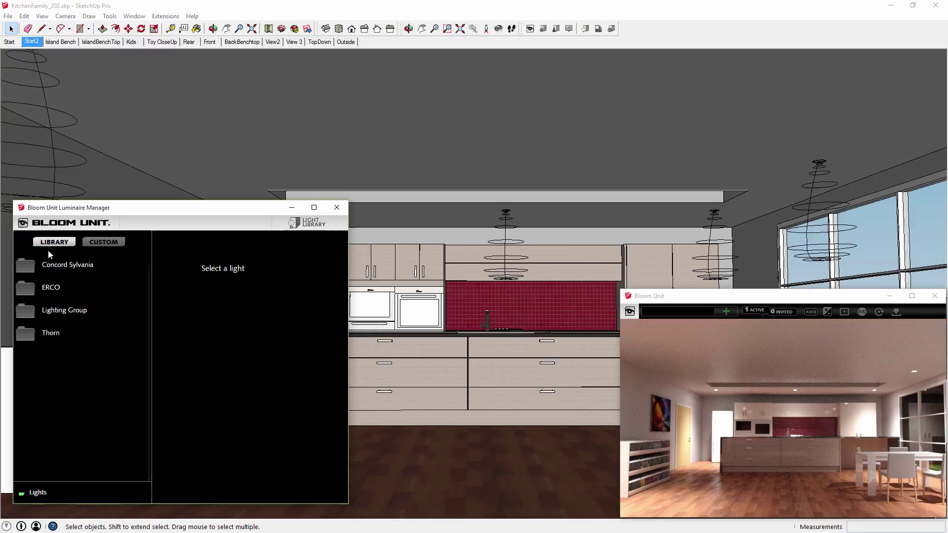
{"action": "left_click", "coordinate": [27, 267]}
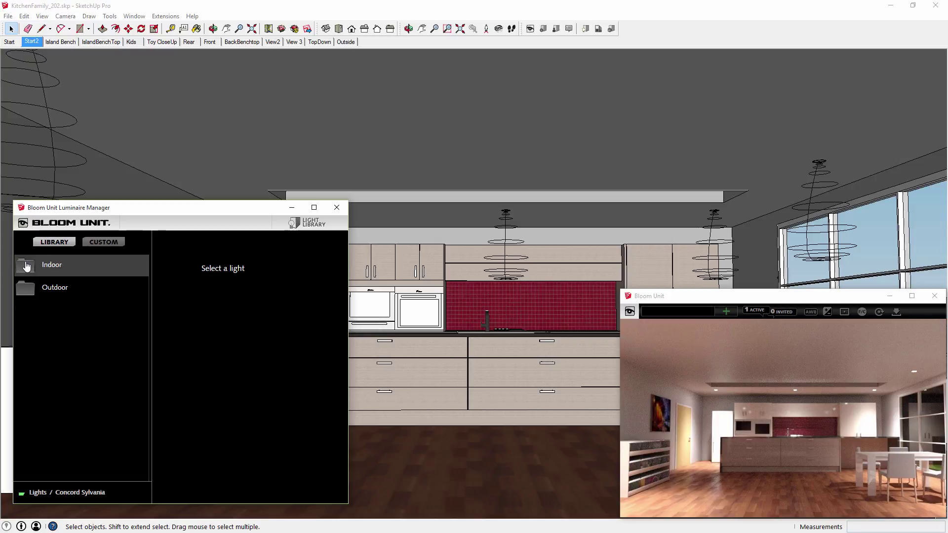
{"action": "left_click", "coordinate": [26, 267]}
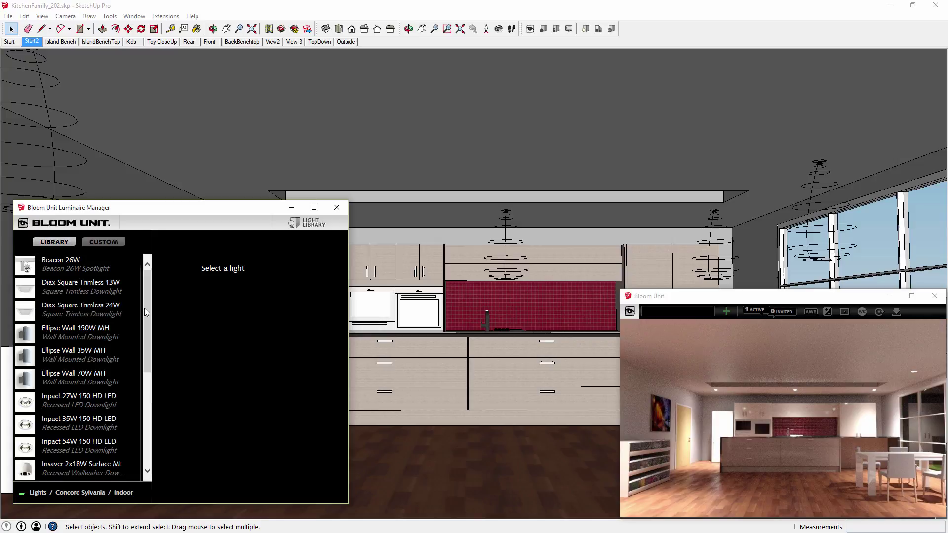
{"action": "left_click_drag", "start_coordinate": [146, 307], "coordinate": [144, 360]}
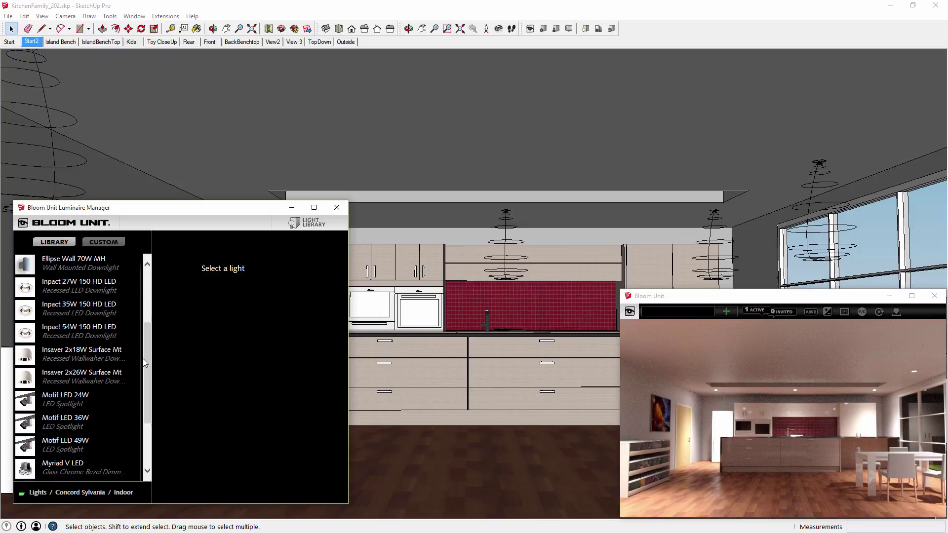
{"action": "left_click", "coordinate": [29, 292]}
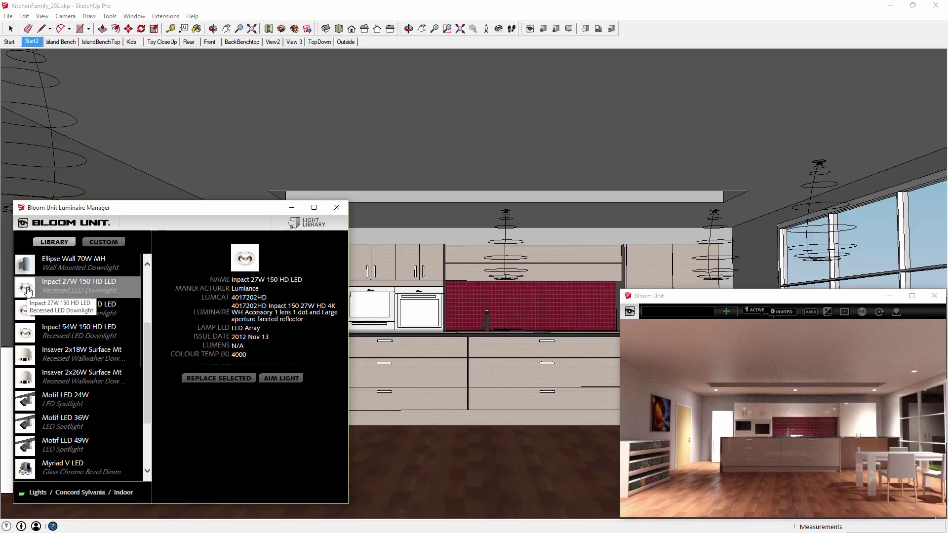
{"action": "left_click", "coordinate": [28, 292]}
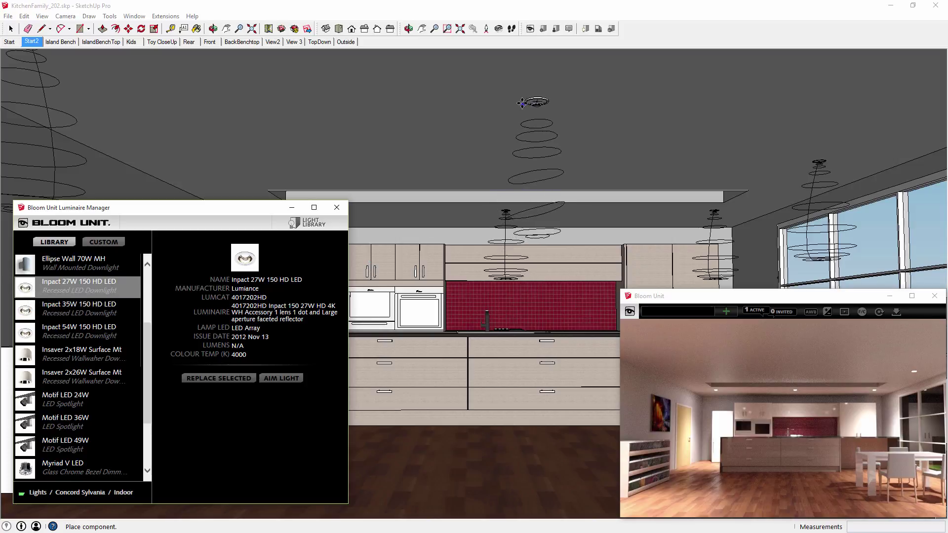
{"action": "left_click", "coordinate": [527, 113]}
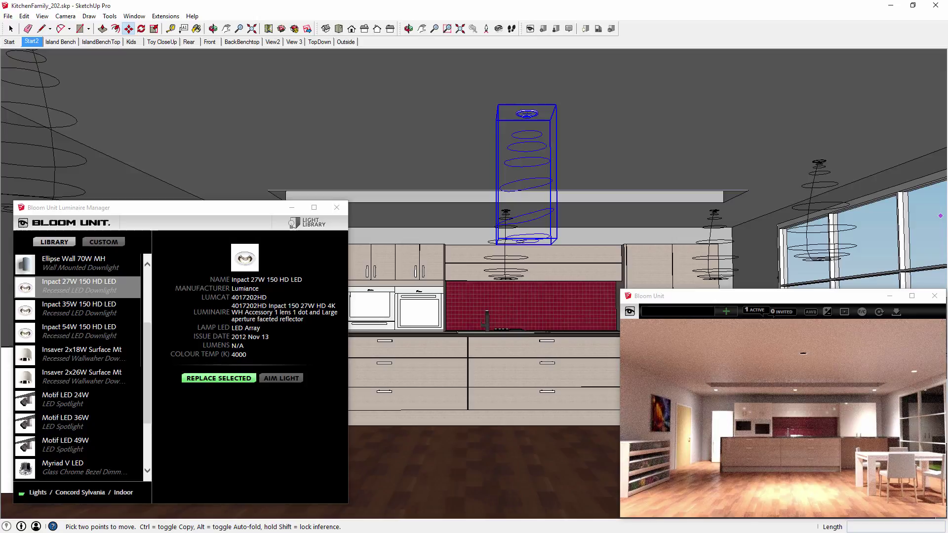
{"action": "left_click", "coordinate": [828, 312]}
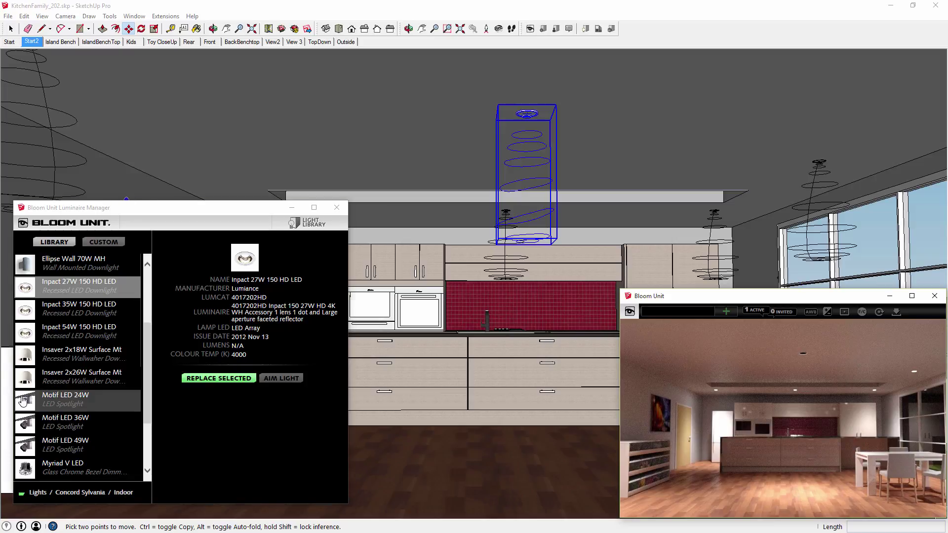
Step: Place a Motif LED 24W spotlight on the ceiling beside the newly added recessed downlight
{"action": "left_click", "coordinate": [86, 401]}
{"action": "left_click_drag", "start_coordinate": [86, 401], "coordinate": [227, 381]}
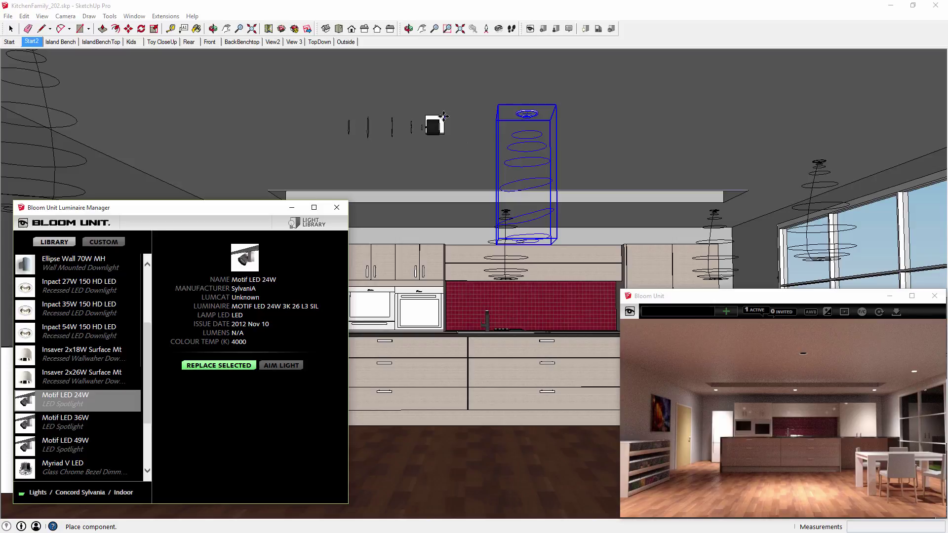
{"action": "left_click", "coordinate": [443, 116]}
{"action": "key", "text": "m"}
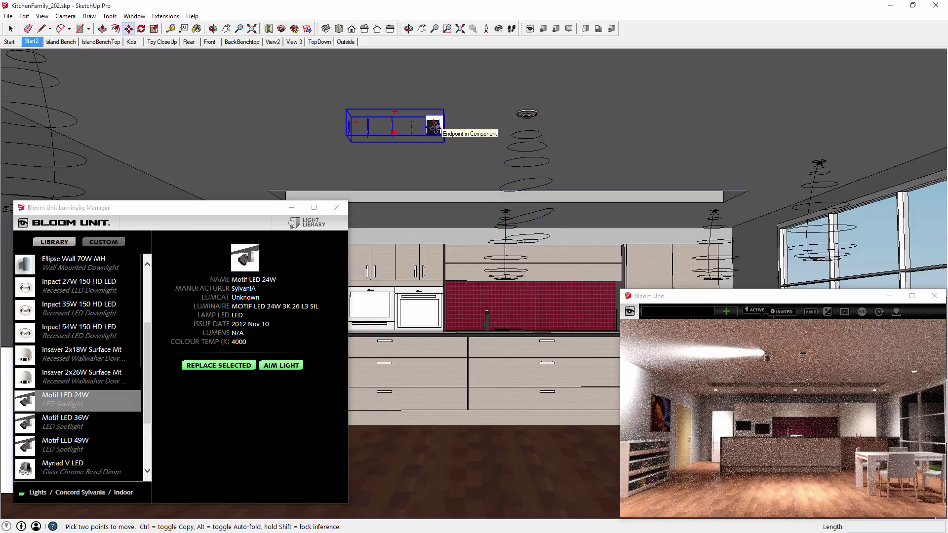
Step: Aim the Motif LED 24W spotlight at the drawer fronts of the island bench
{"action": "right_click", "coordinate": [434, 128]}
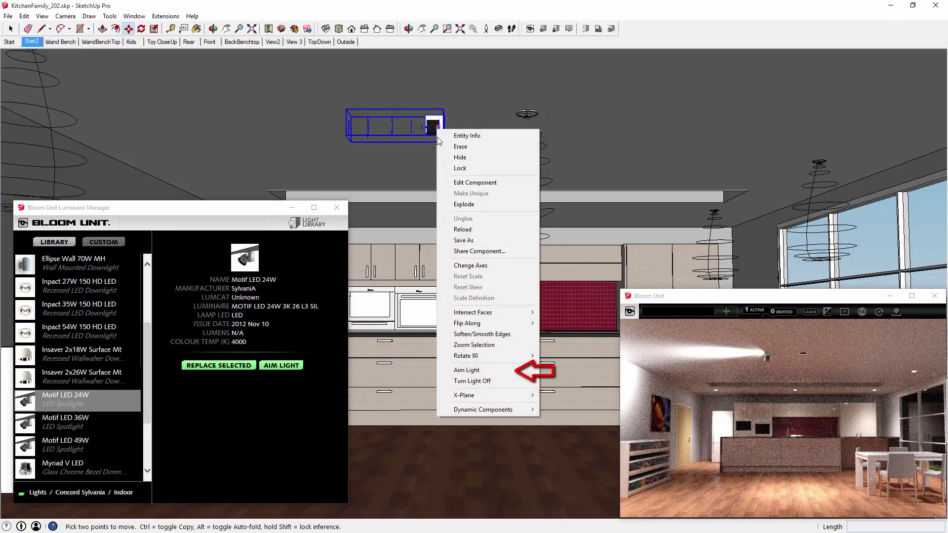
{"action": "left_click", "coordinate": [464, 370]}
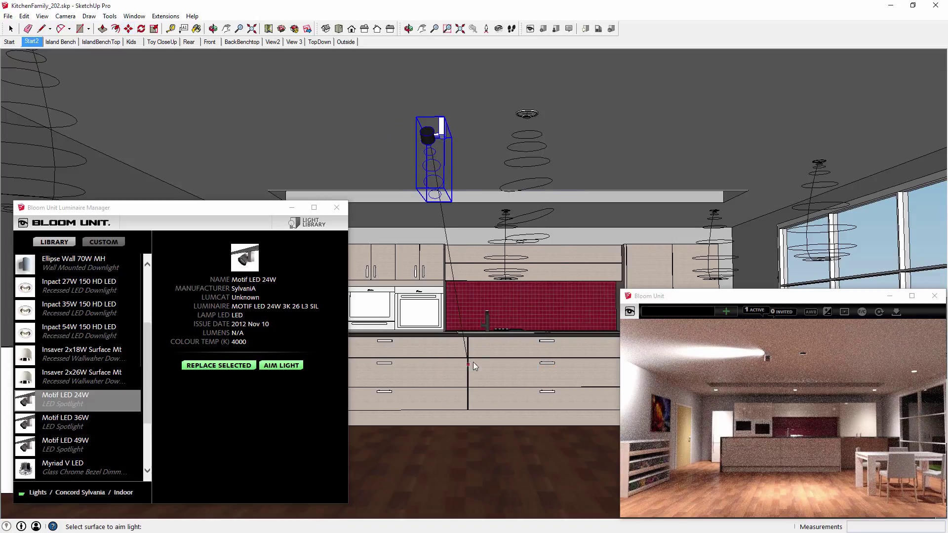
{"action": "left_click", "coordinate": [484, 366]}
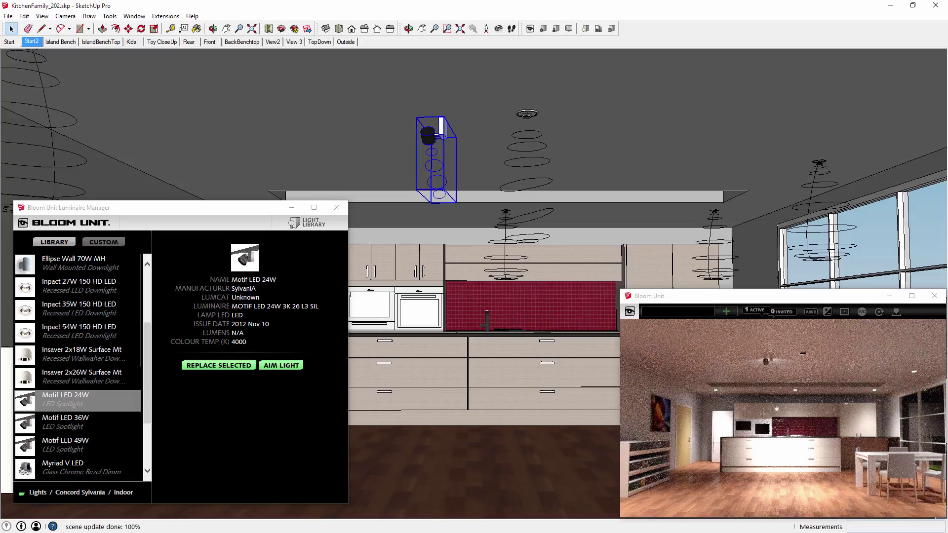
{"action": "left_click", "coordinate": [814, 301]}
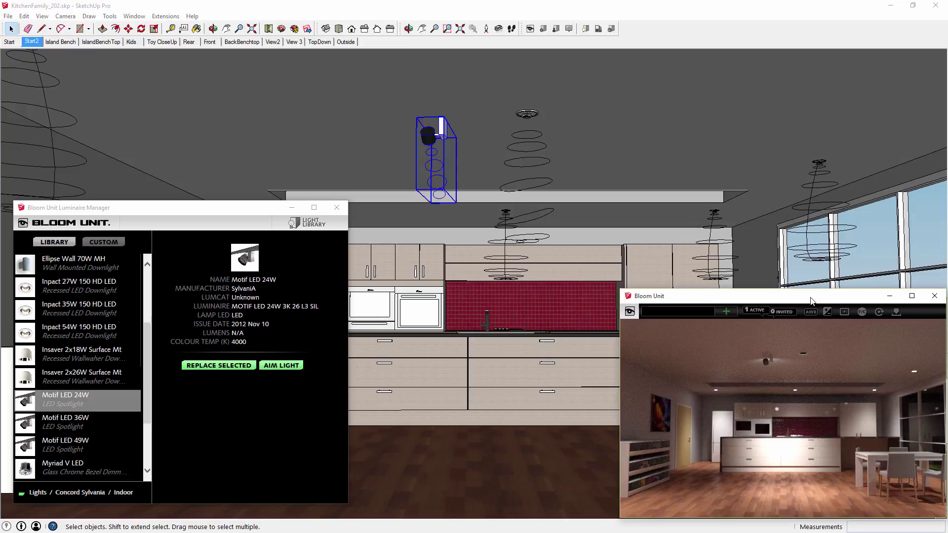
Step: Copy the Inpact downlight about 2.93 m across the ceiling past the spotlight, dividing the distance by 2 to add a midpoint copy
{"action": "left_click", "coordinate": [529, 114]}
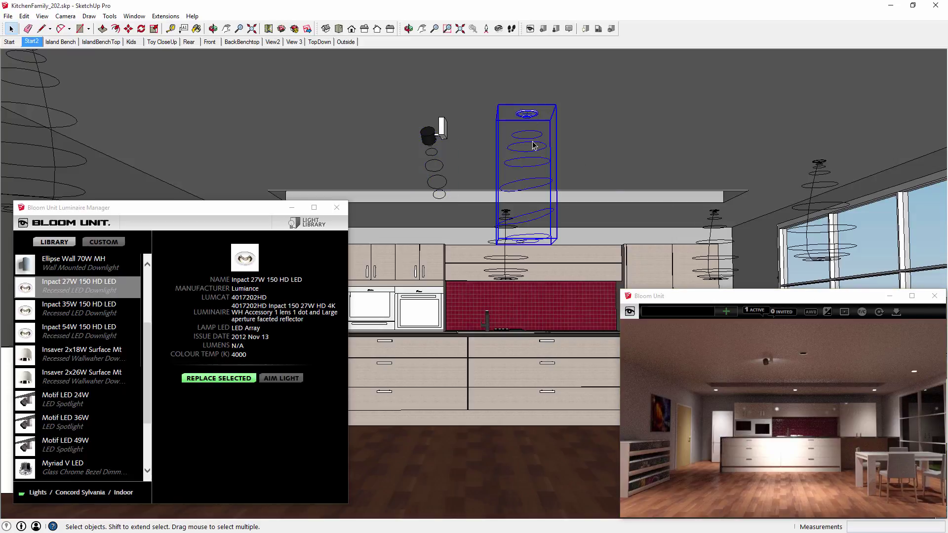
{"action": "key", "text": "m"}
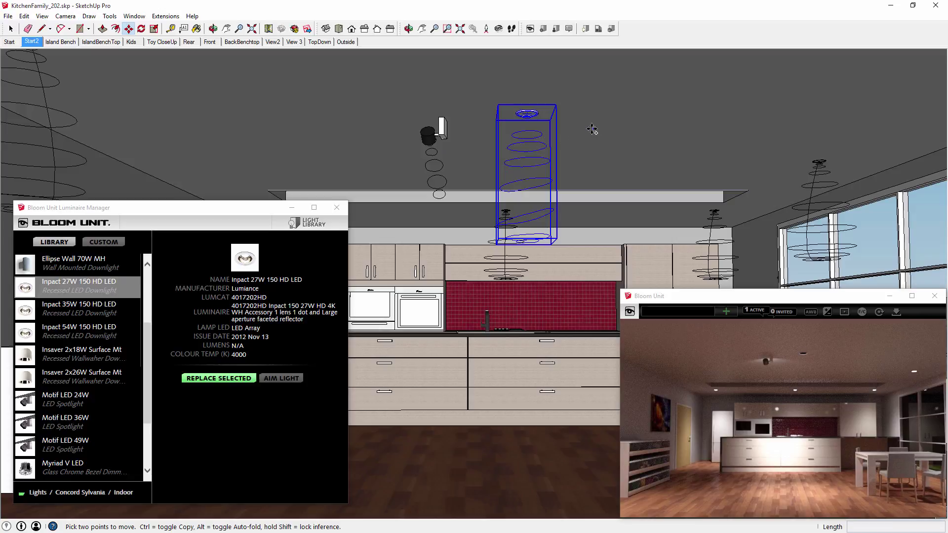
{"action": "left_click", "coordinate": [592, 129]}
{"action": "key", "text": "ctrl"}
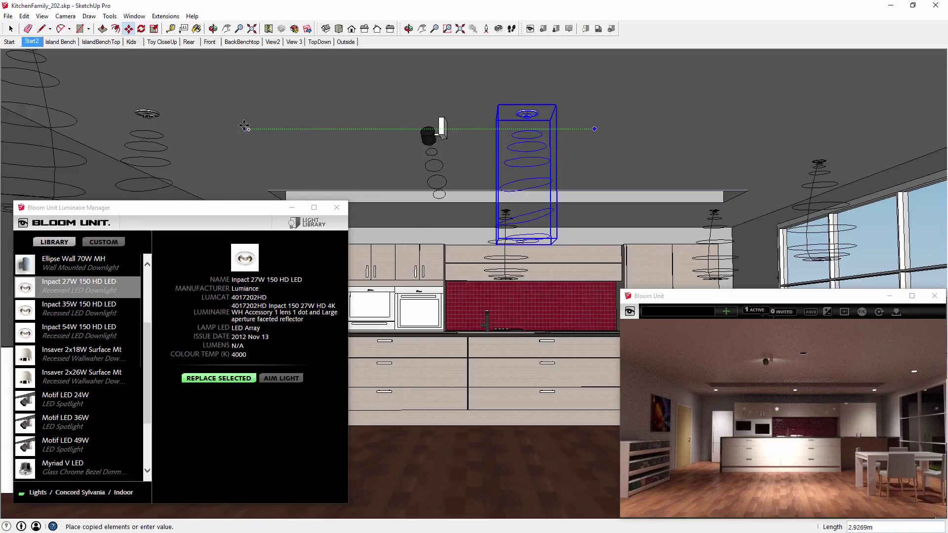
{"action": "left_click", "coordinate": [244, 126]}
{"action": "type", "text": "/2"}
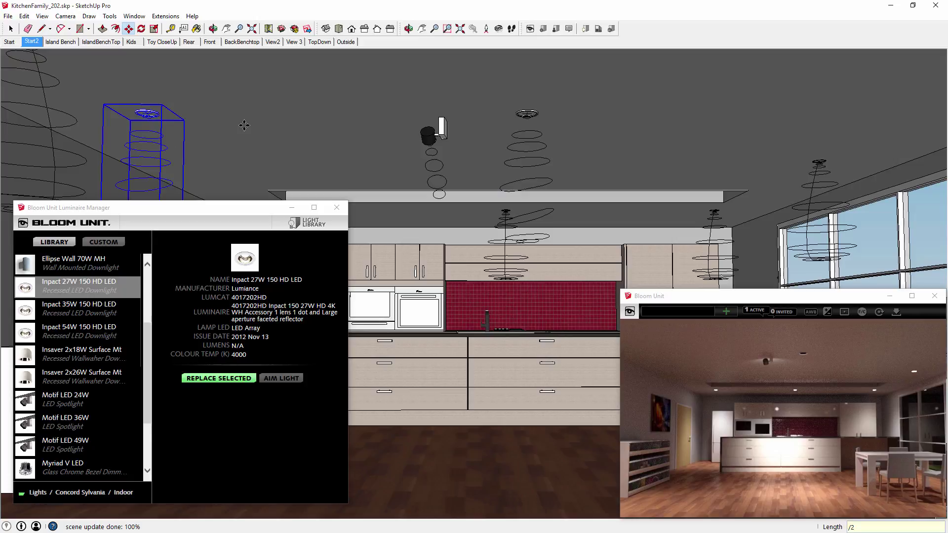
{"action": "key", "text": "Return"}
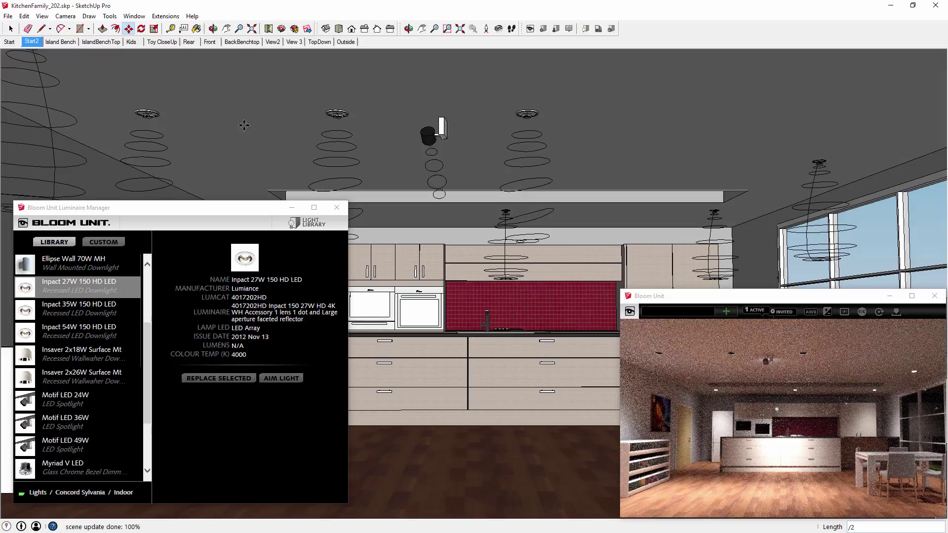
{"action": "key", "text": "space"}
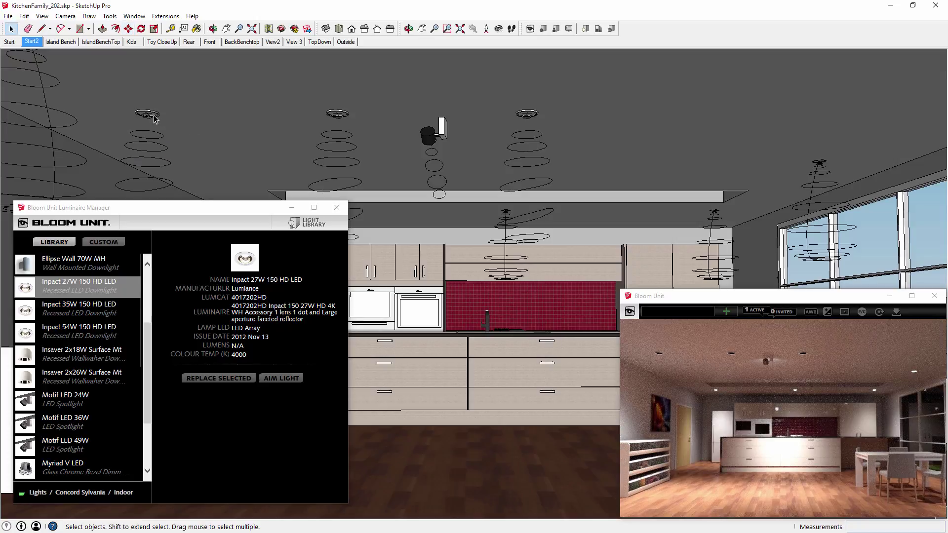
Step: Delete the three Inpact downlights and the Motif spotlight from the ceiling
{"action": "left_click", "coordinate": [152, 117]}
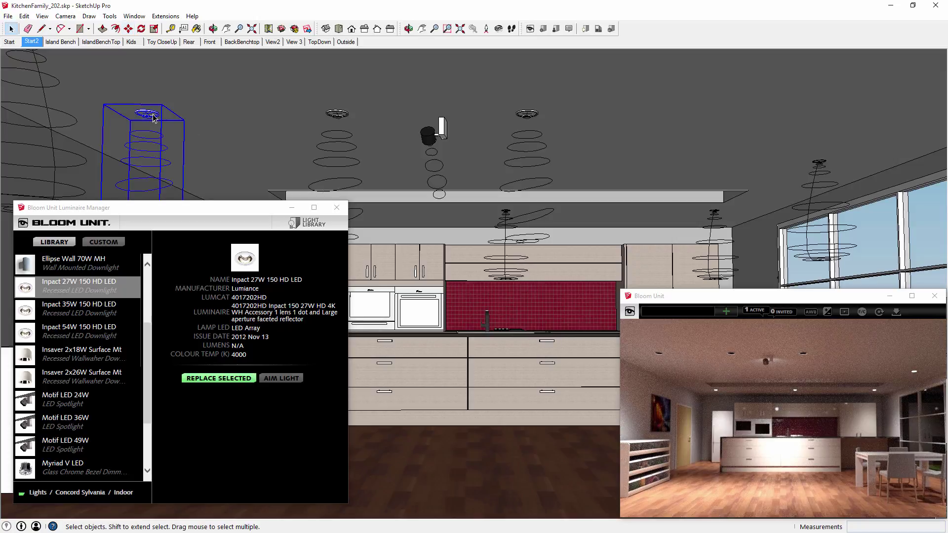
{"action": "left_click", "coordinate": [334, 115], "text": "shift"}
{"action": "left_click", "coordinate": [527, 114], "text": "shift"}
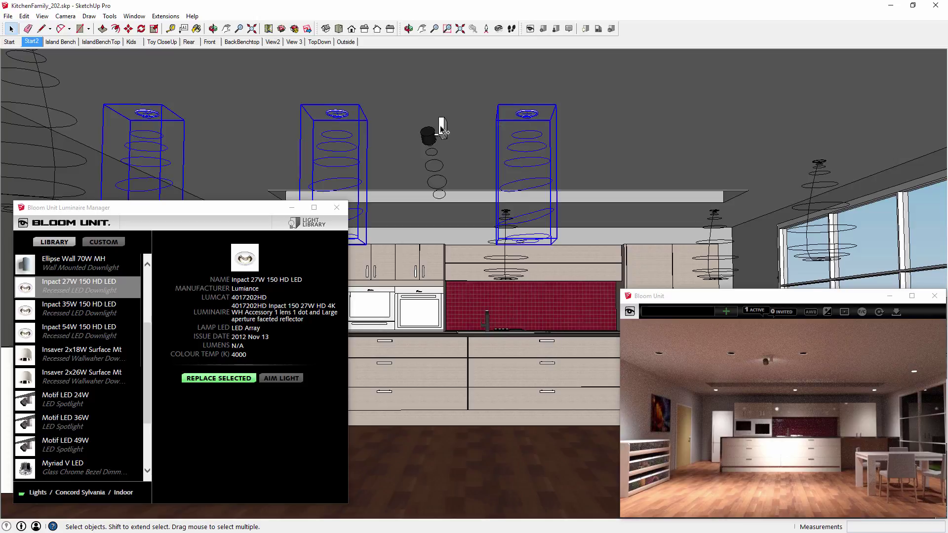
{"action": "left_click", "coordinate": [442, 130], "text": "shift"}
{"action": "key", "text": "Delete"}
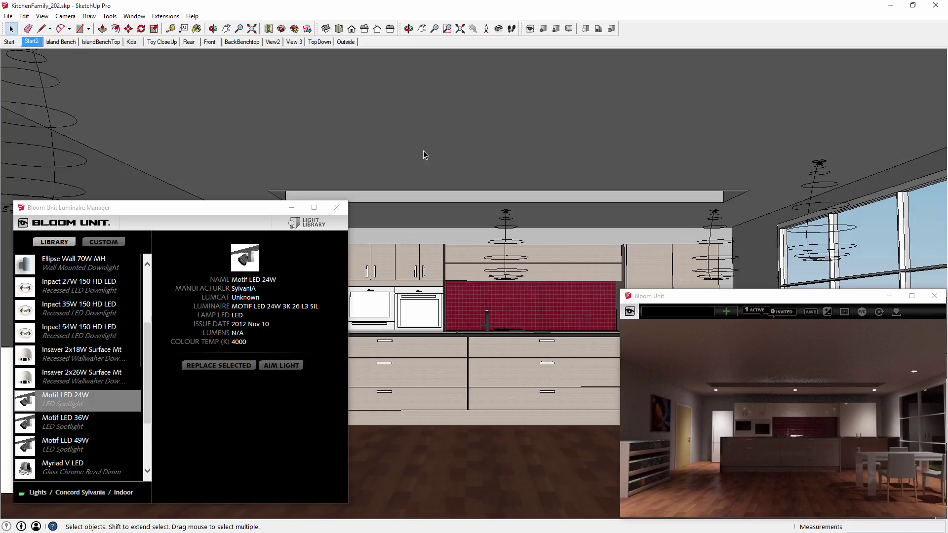
Step: Add a new custom luminaire and name it DL-A
{"action": "left_click", "coordinate": [106, 243]}
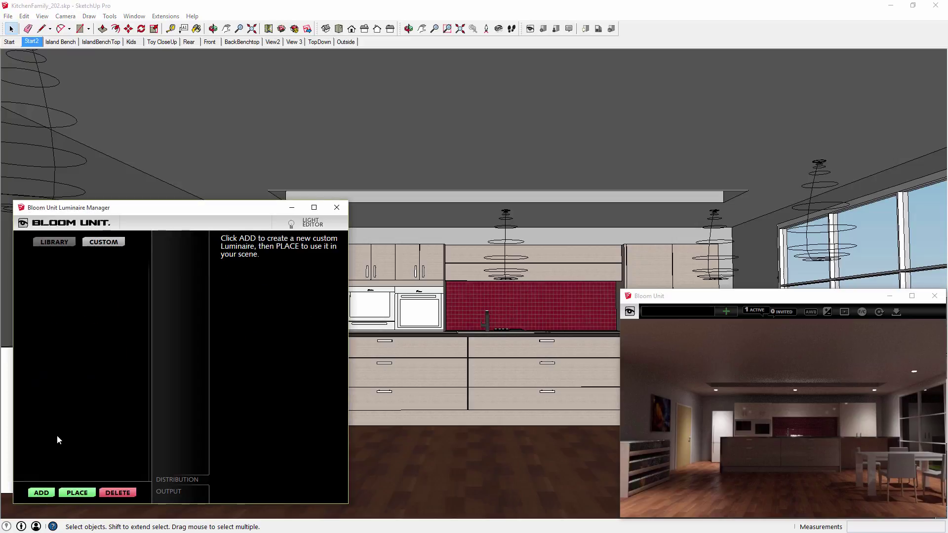
{"action": "left_click", "coordinate": [43, 493]}
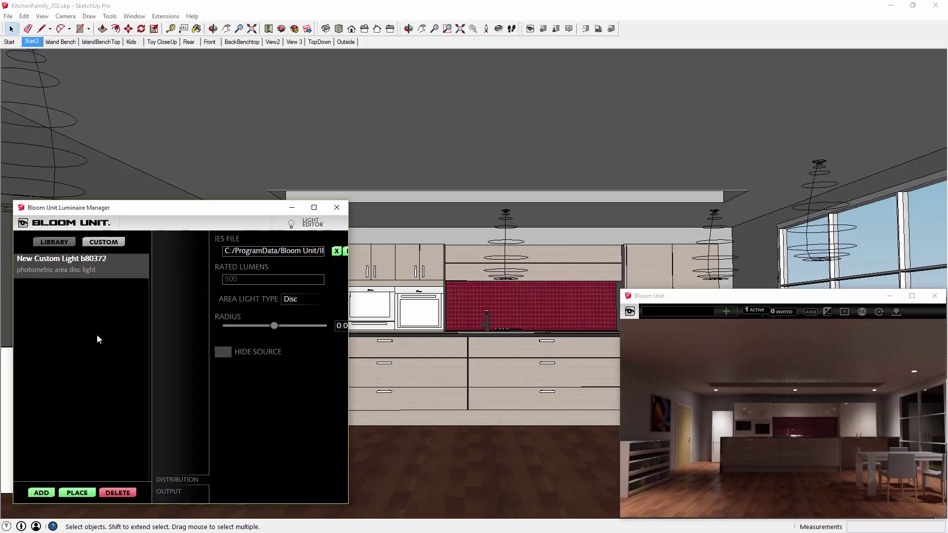
{"action": "double_click", "coordinate": [15, 258]}
{"action": "type", "text": "D"}
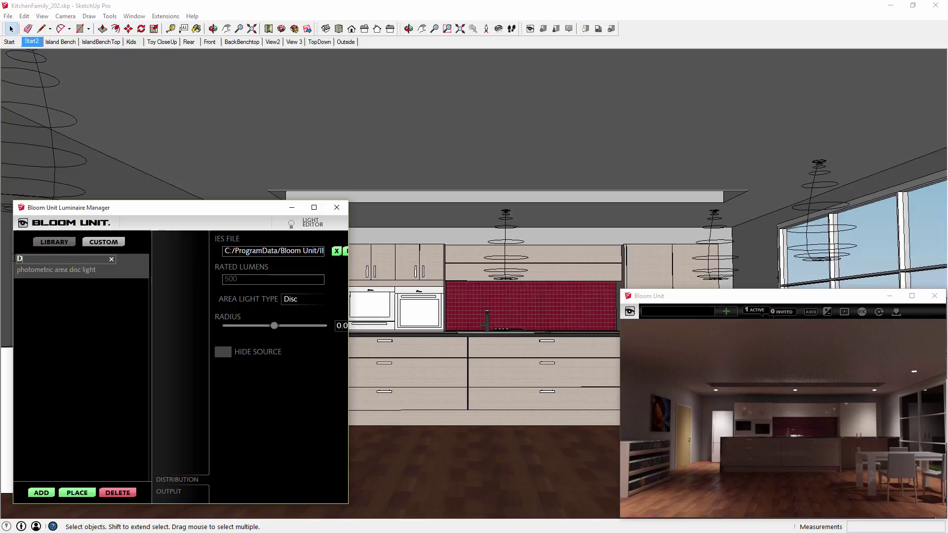
{"action": "type", "text": "L-A"}
Step: Widen the luminaire manager to show its full settings and place a DL-A light on the ceiling in front of the skylight
{"action": "left_click_drag", "start_coordinate": [348, 377], "coordinate": [385, 381]}
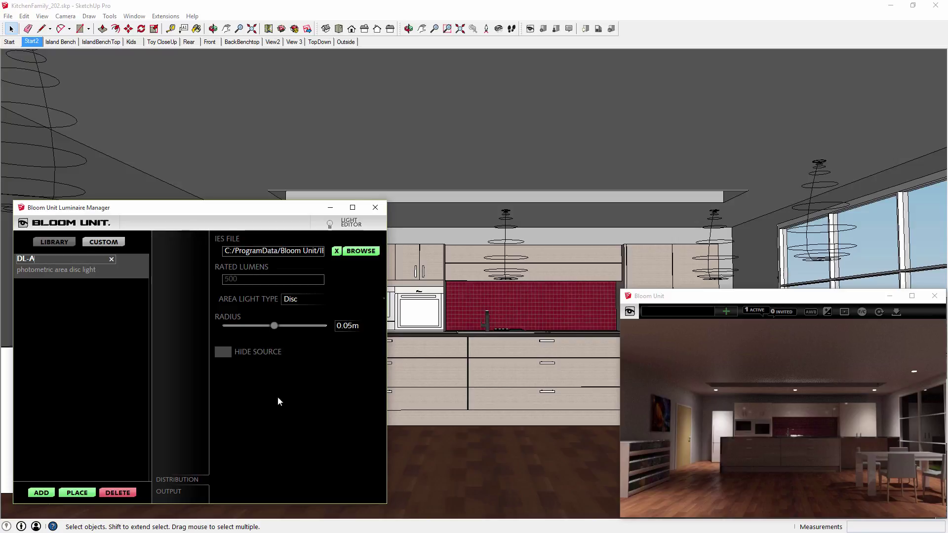
{"action": "left_click", "coordinate": [77, 492]}
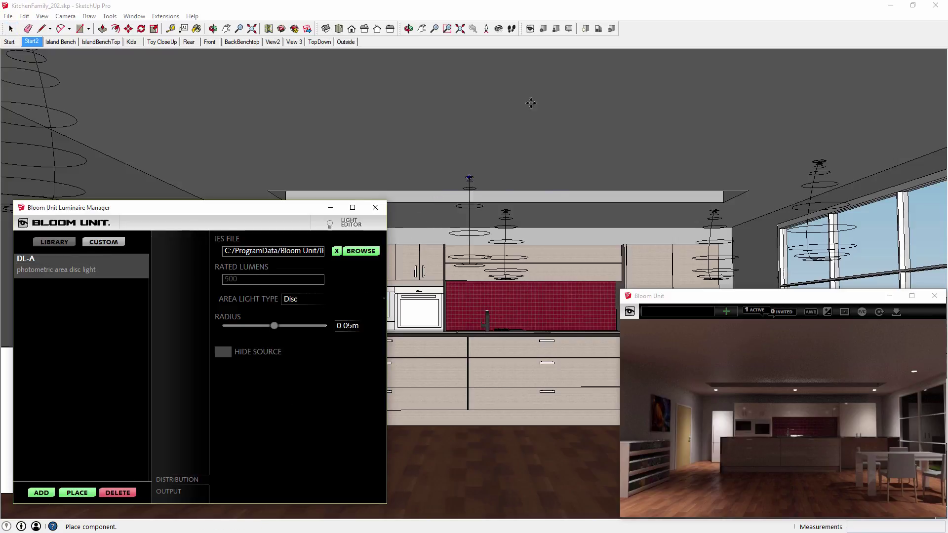
{"action": "left_click", "coordinate": [535, 120]}
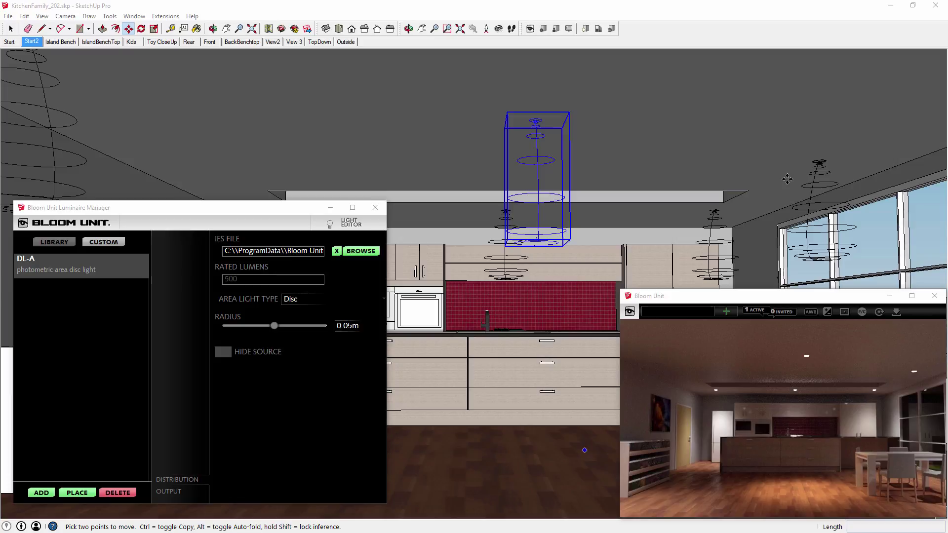
Step: Import Narrow Spot.IES as the photometric file of the DL-A luminaire
{"action": "left_click", "coordinate": [367, 254]}
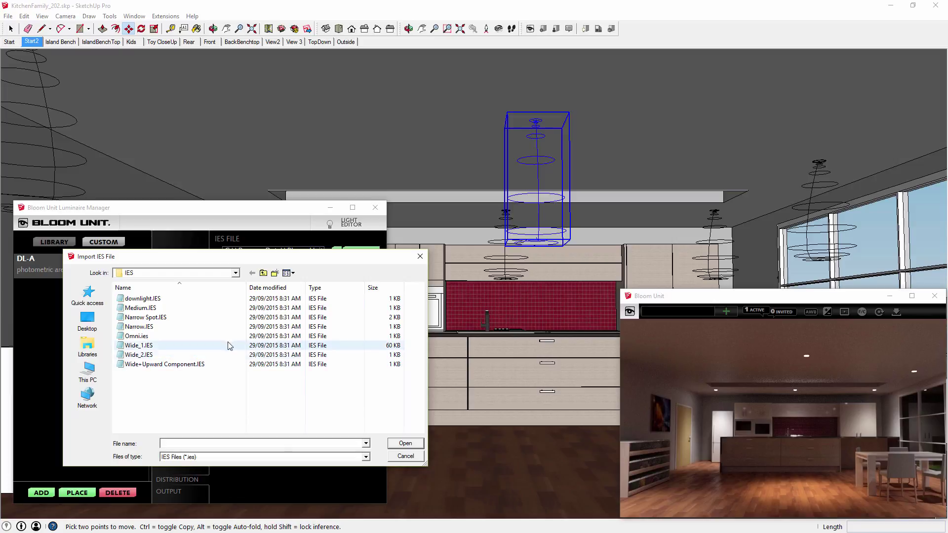
{"action": "left_click", "coordinate": [180, 320]}
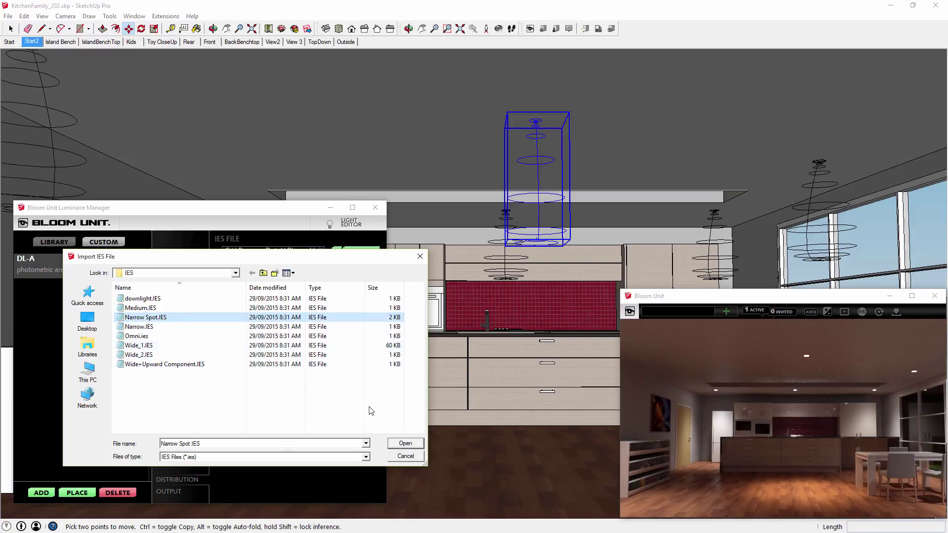
{"action": "left_click", "coordinate": [408, 443]}
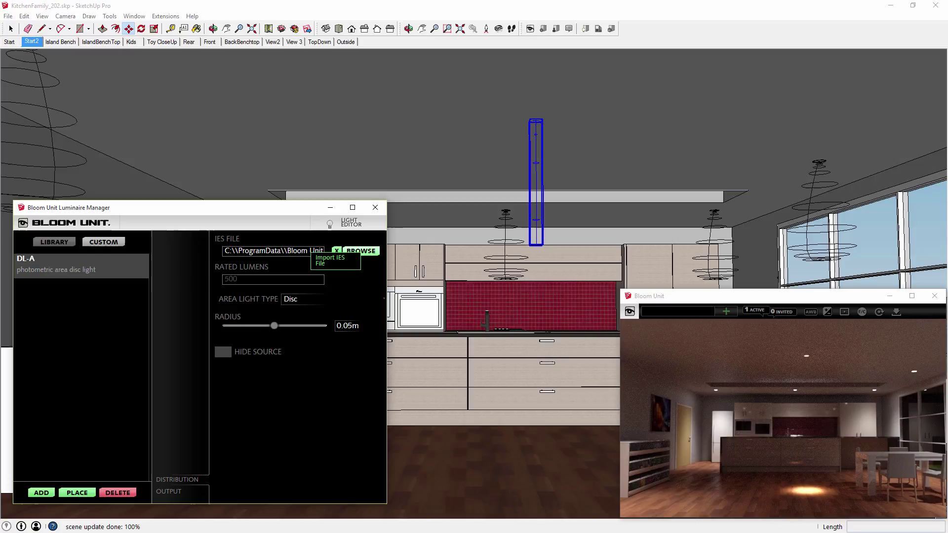
Step: Replace DL-A's photometric file with Wide_1.IES
{"action": "left_click", "coordinate": [370, 251]}
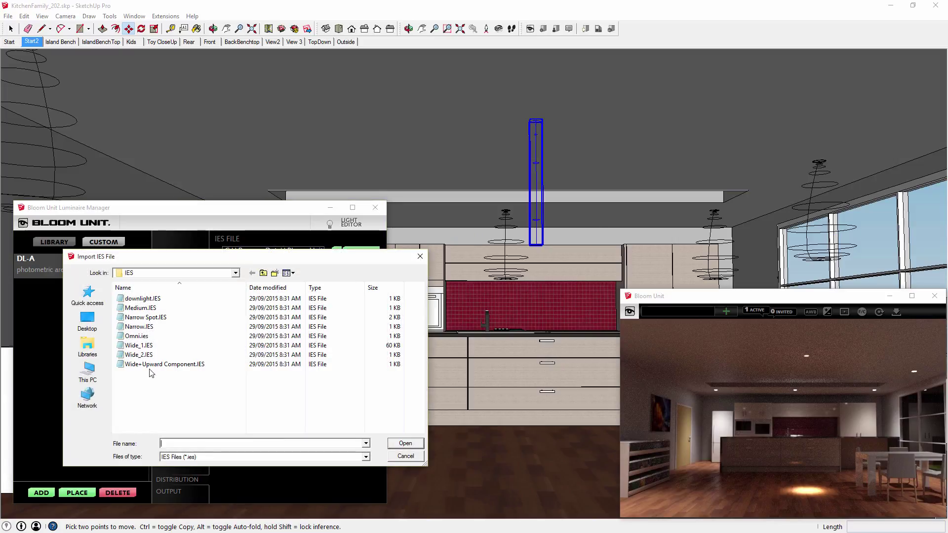
{"action": "left_click", "coordinate": [145, 346]}
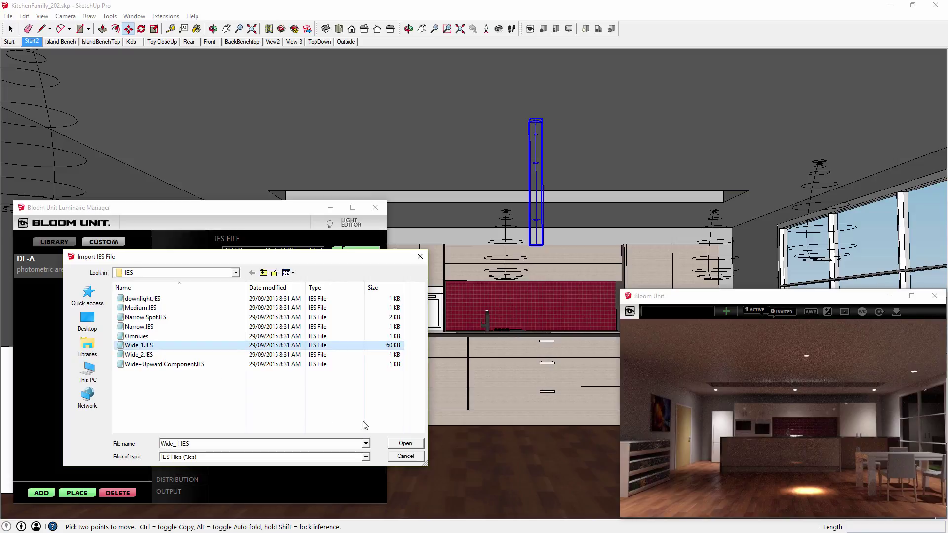
{"action": "left_click", "coordinate": [405, 444]}
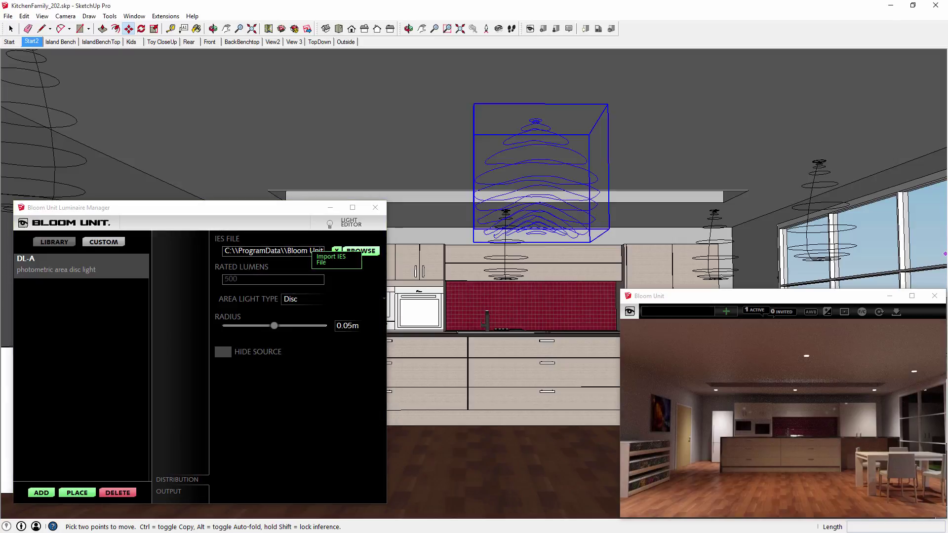
Step: Assign Wide_2.IES as DL-A's photometric file
{"action": "left_click", "coordinate": [370, 252]}
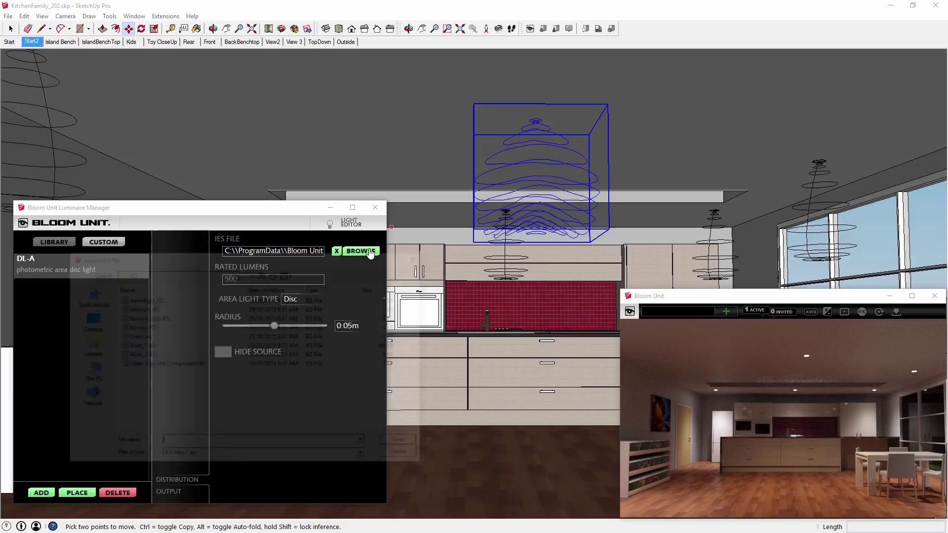
{"action": "left_click", "coordinate": [140, 355]}
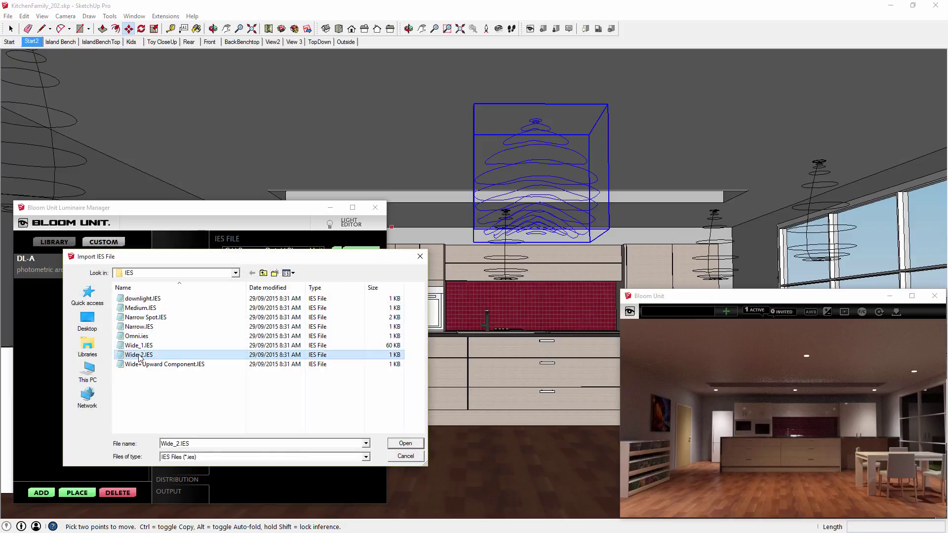
{"action": "left_click", "coordinate": [403, 445]}
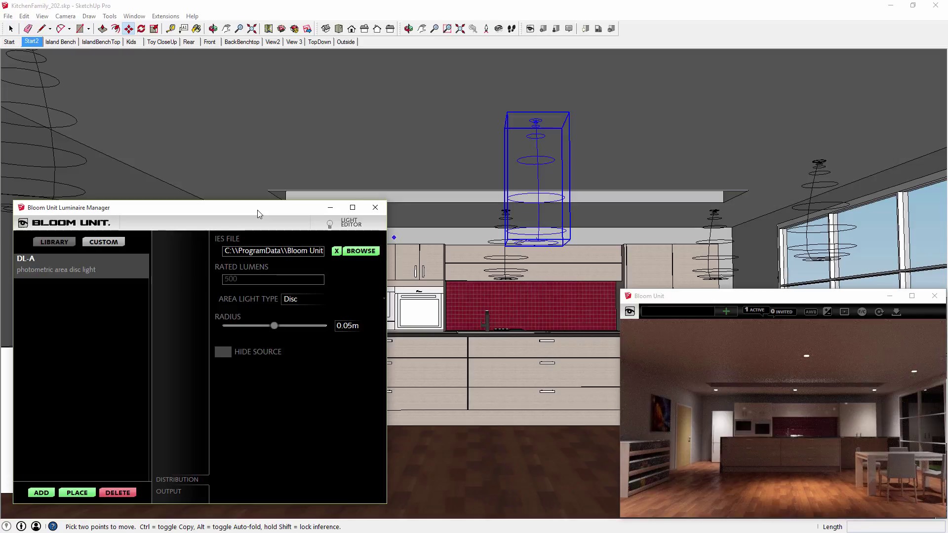
Step: Change DL-A's area light type to Rectangle with a width of 0.3 m and a height of 1 m
{"action": "left_click", "coordinate": [384, 300]}
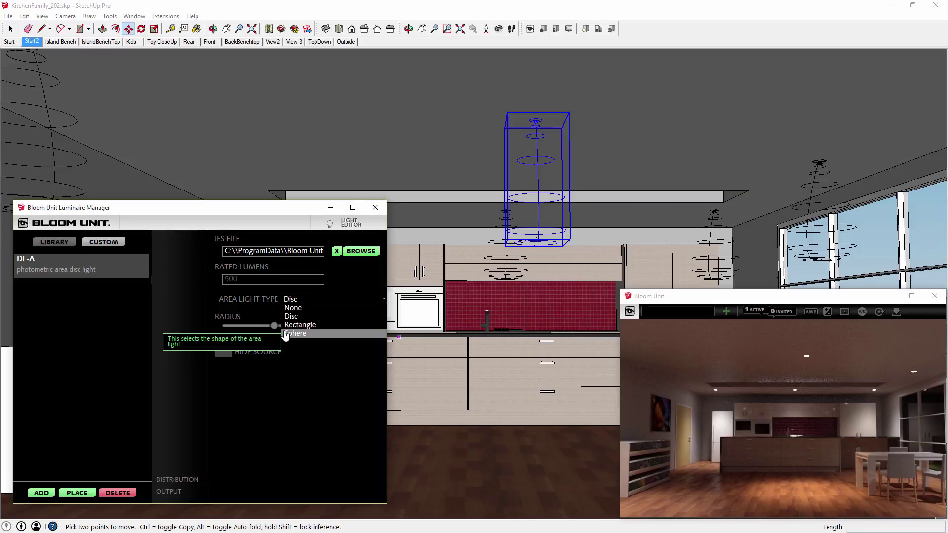
{"action": "left_click", "coordinate": [296, 325]}
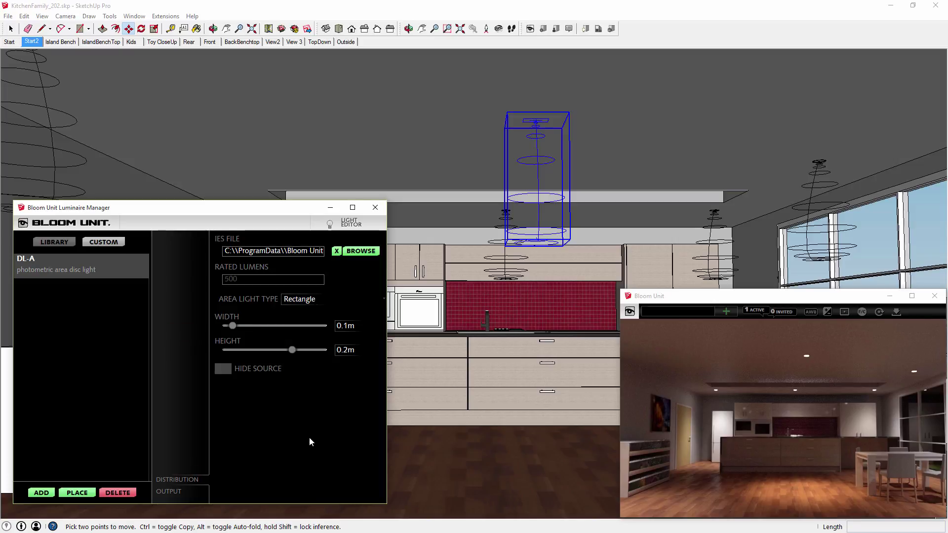
{"action": "double_click", "coordinate": [348, 326]}
{"action": "type", "text": "3"}
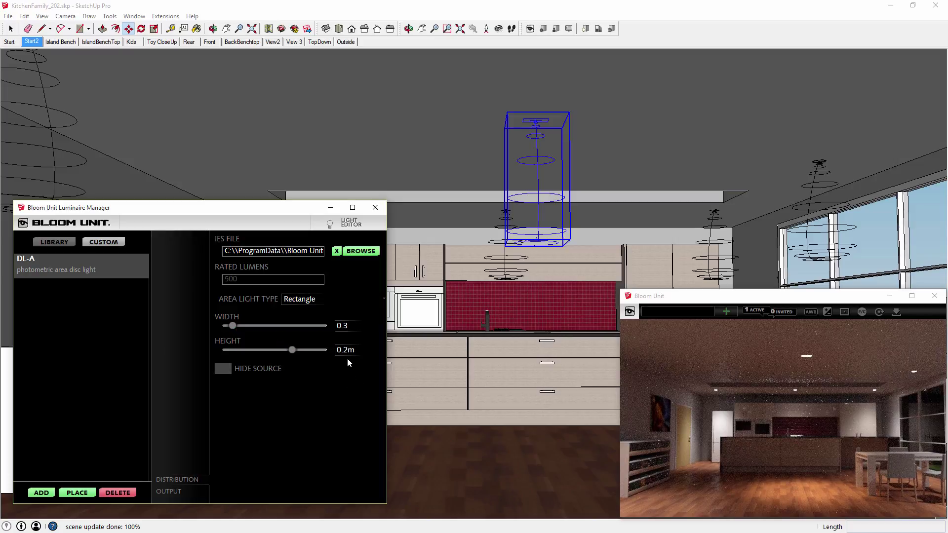
{"action": "key", "text": "Tab"}
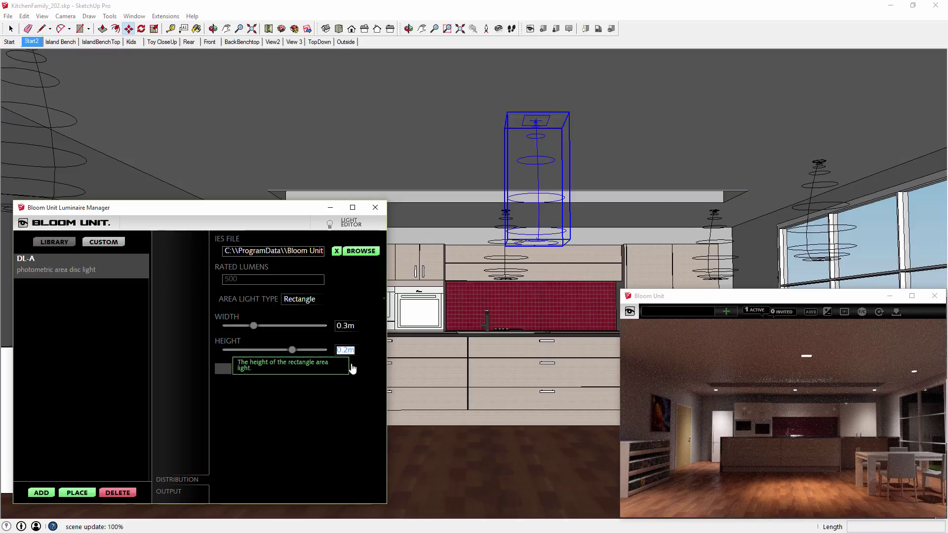
{"action": "type", "text": "1"}
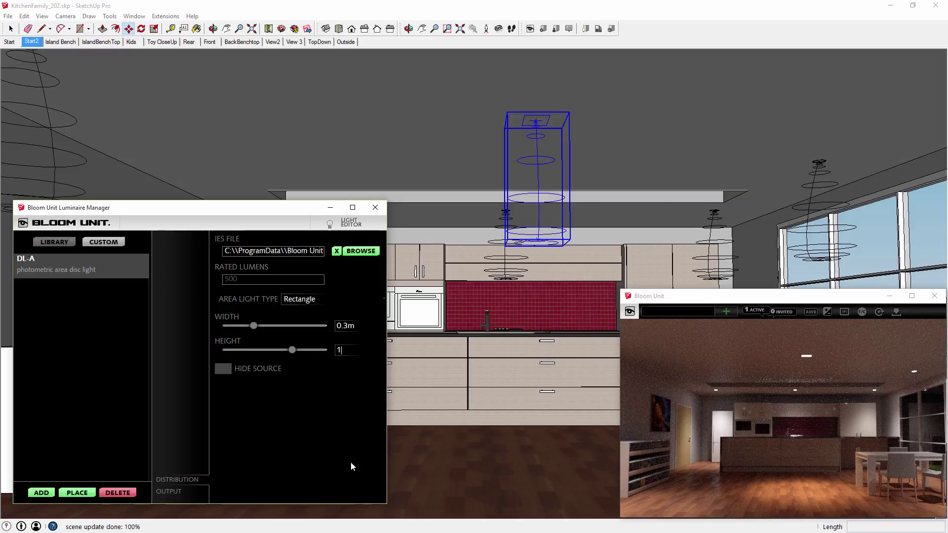
{"action": "key", "text": "Return"}
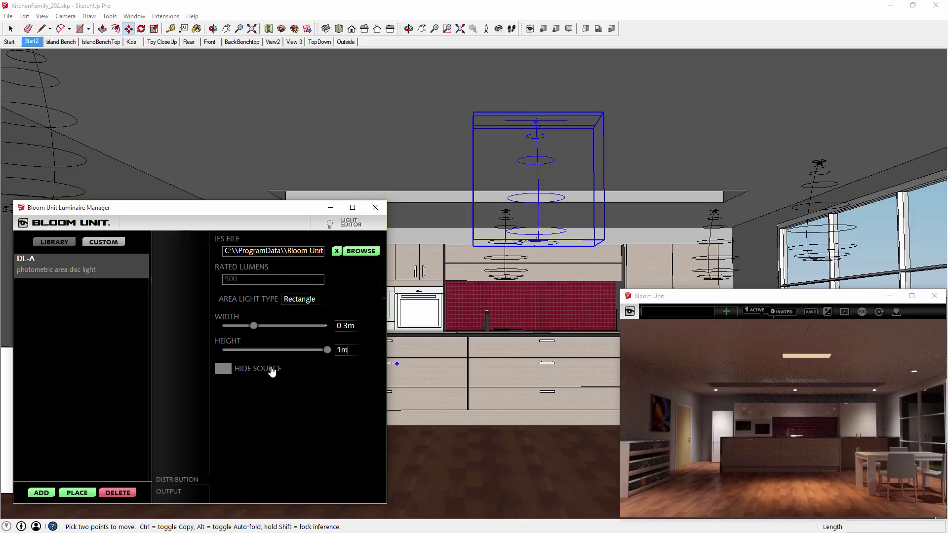
Step: Set DL-A's light color to Natural White (4000K) and the render's white balance to AWB
{"action": "left_click", "coordinate": [170, 493]}
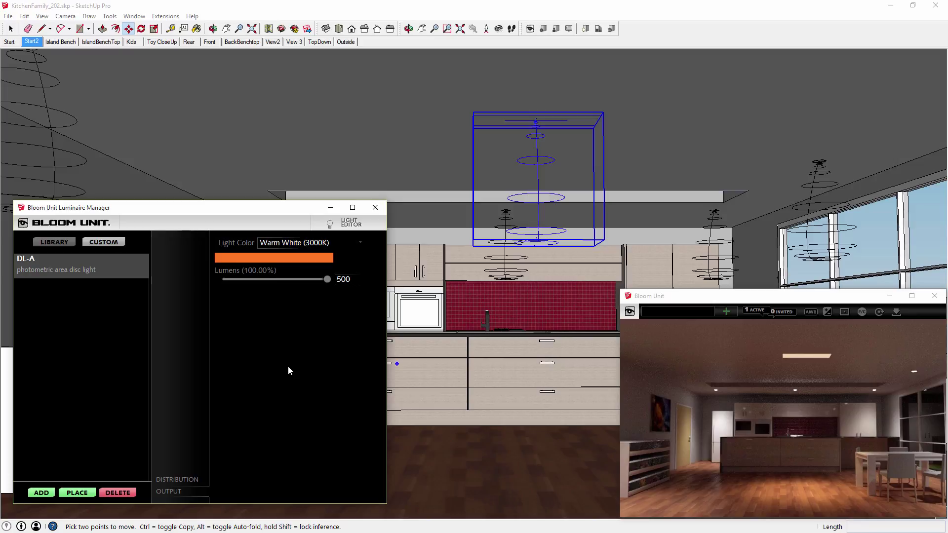
{"action": "left_click", "coordinate": [360, 244]}
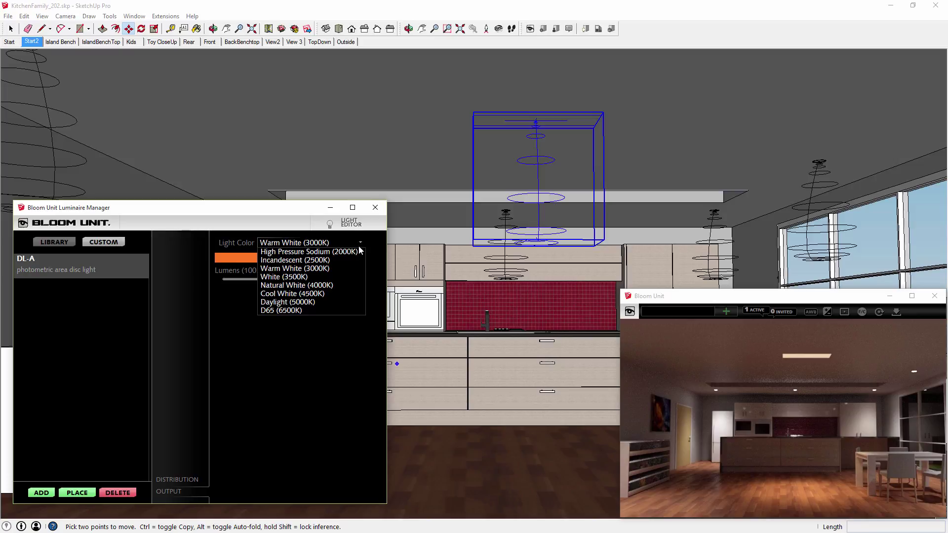
{"action": "left_click", "coordinate": [331, 289]}
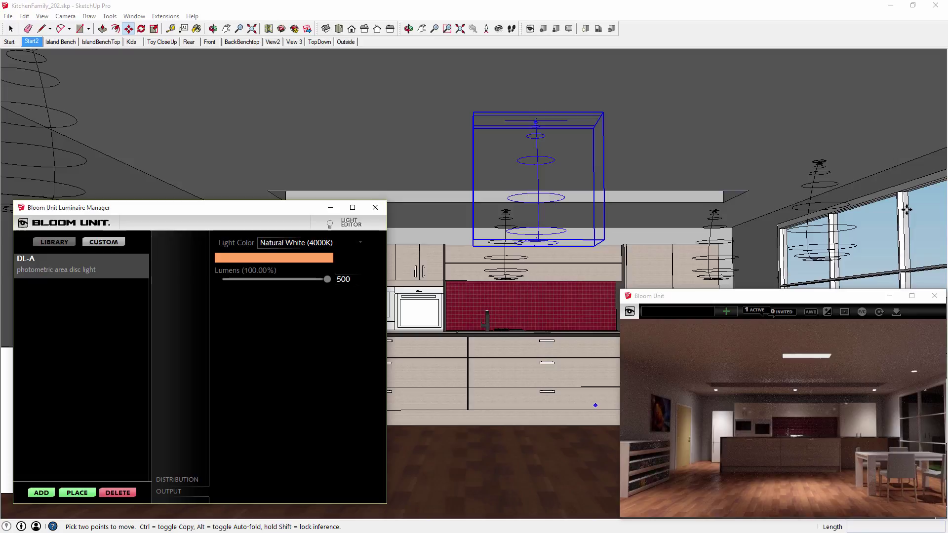
{"action": "left_click", "coordinate": [811, 313]}
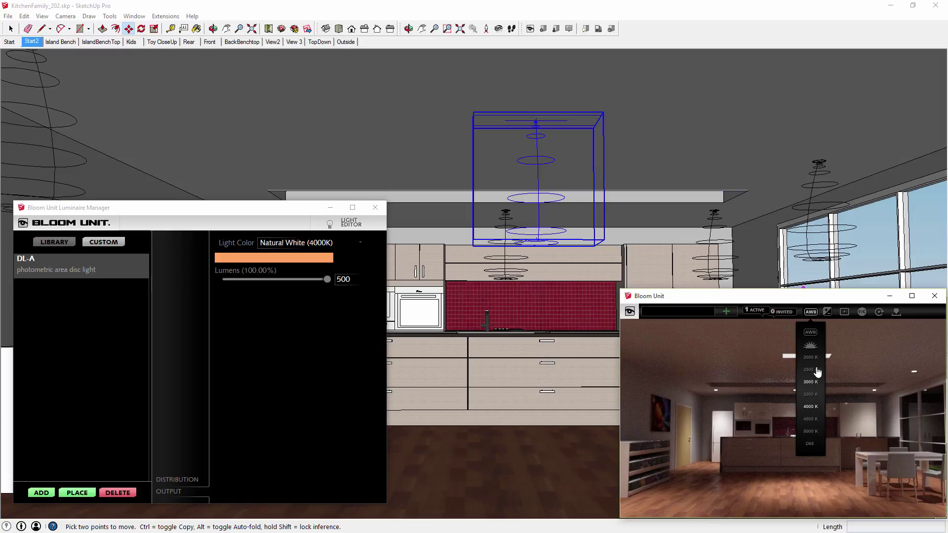
{"action": "left_click", "coordinate": [806, 334]}
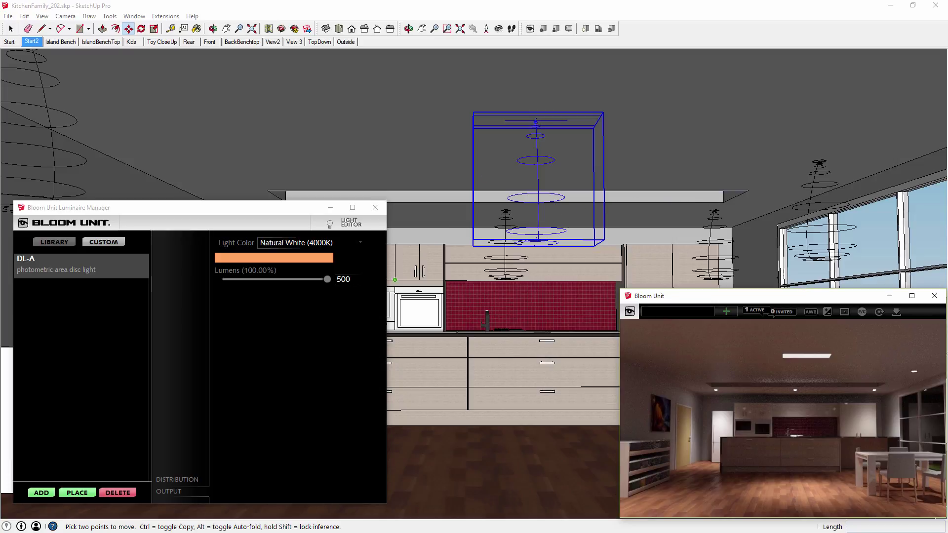
Step: Set DL-A's light output to 5000 lumens
{"action": "left_click", "coordinate": [356, 333]}
{"action": "type", "text": "0"}
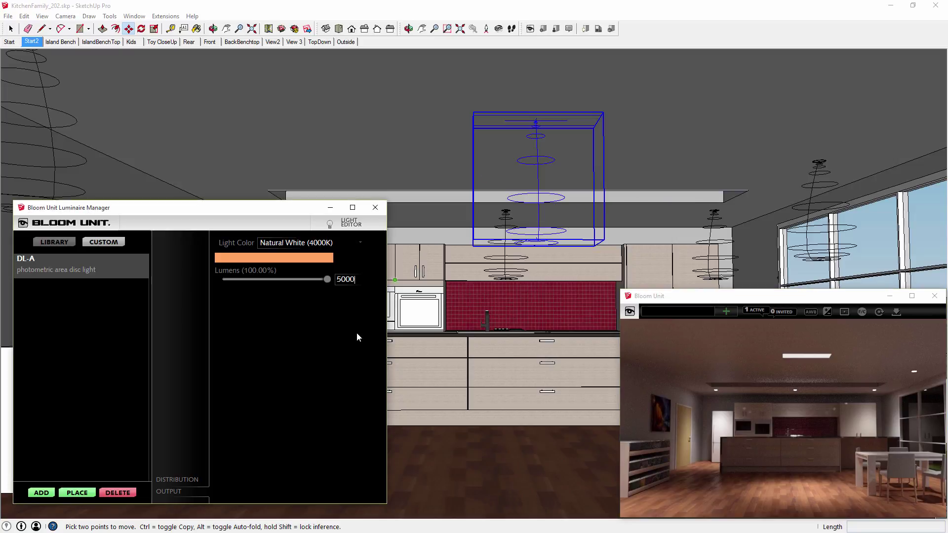
{"action": "key", "text": "Return"}
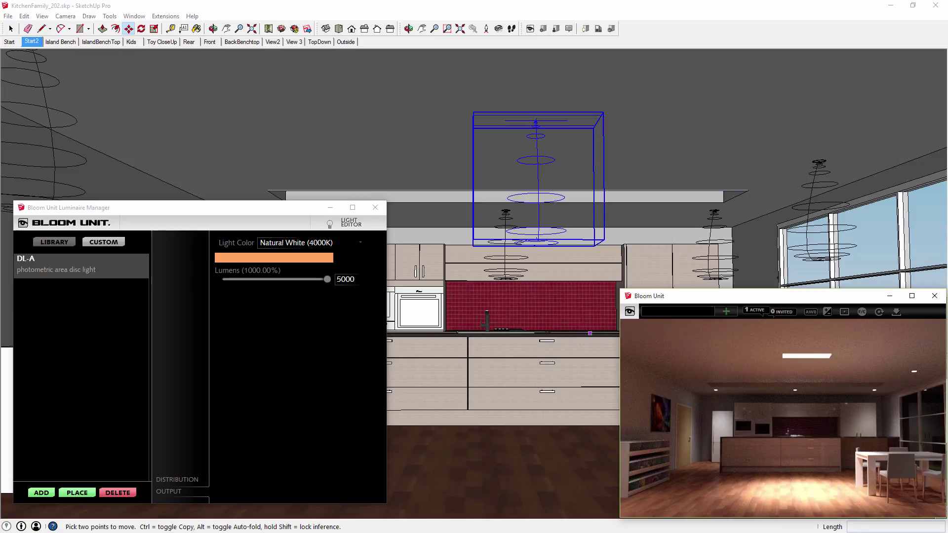
Step: Try copying the rectangular DL-A light about 1.98 m sideways across the ceiling and undo the copy
{"action": "left_click", "coordinate": [641, 106]}
{"action": "key", "text": "ctrl"}
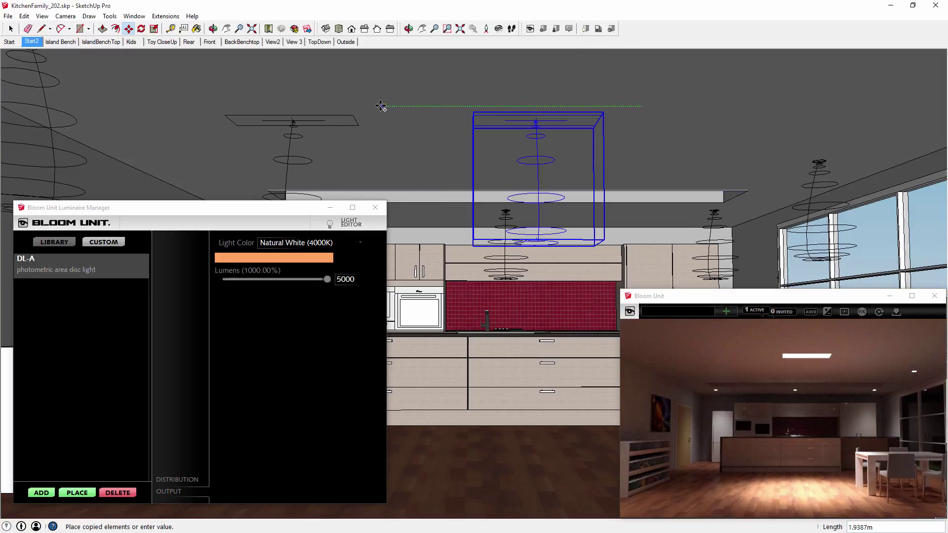
{"action": "left_click", "coordinate": [381, 105]}
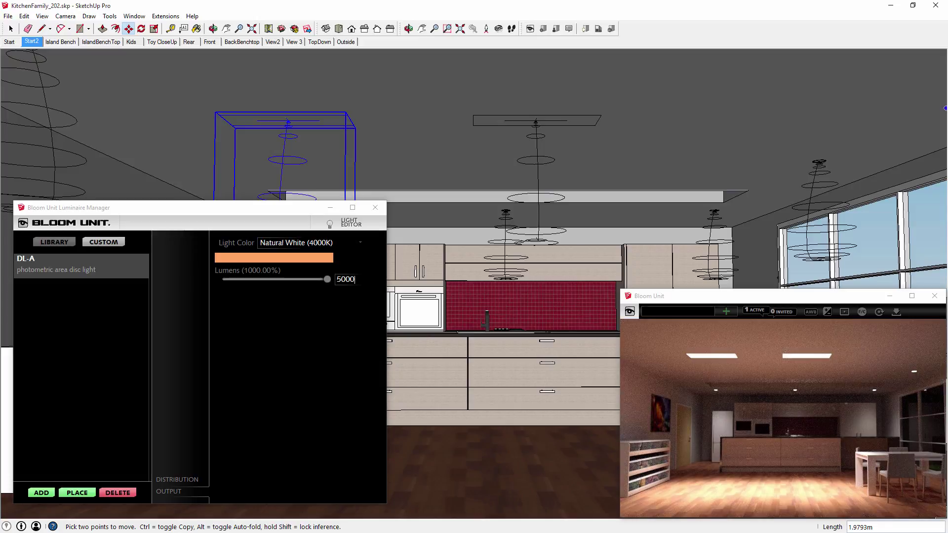
{"action": "key", "text": "ctrl+z"}
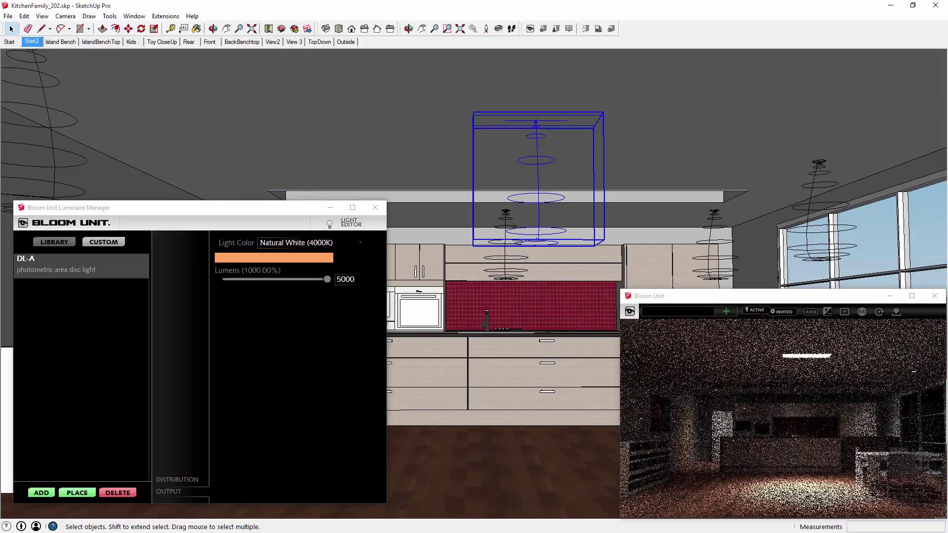
Step: Delete the DL-A light from the ceiling and close the luminaire manager
{"action": "key", "text": "Delete"}
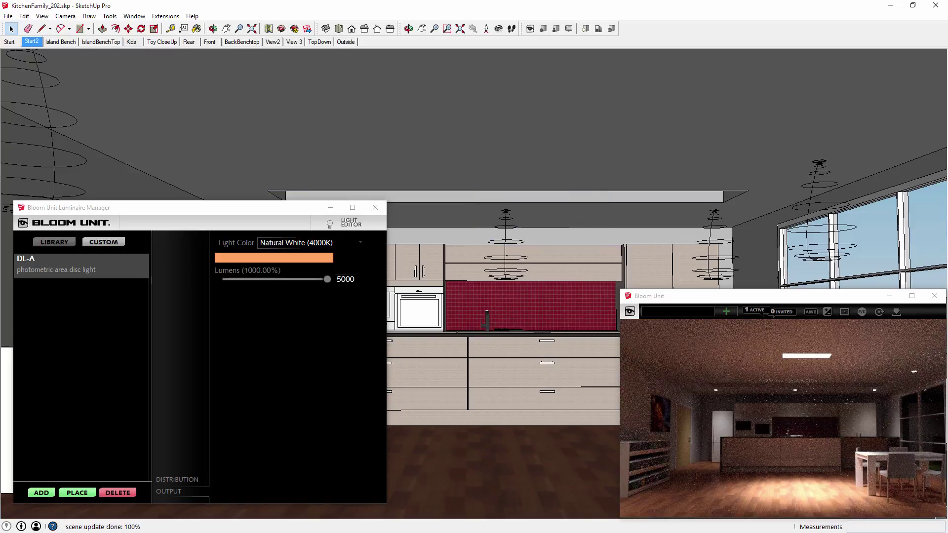
{"action": "key", "text": "Return"}
{"action": "key", "text": "alt+F4"}
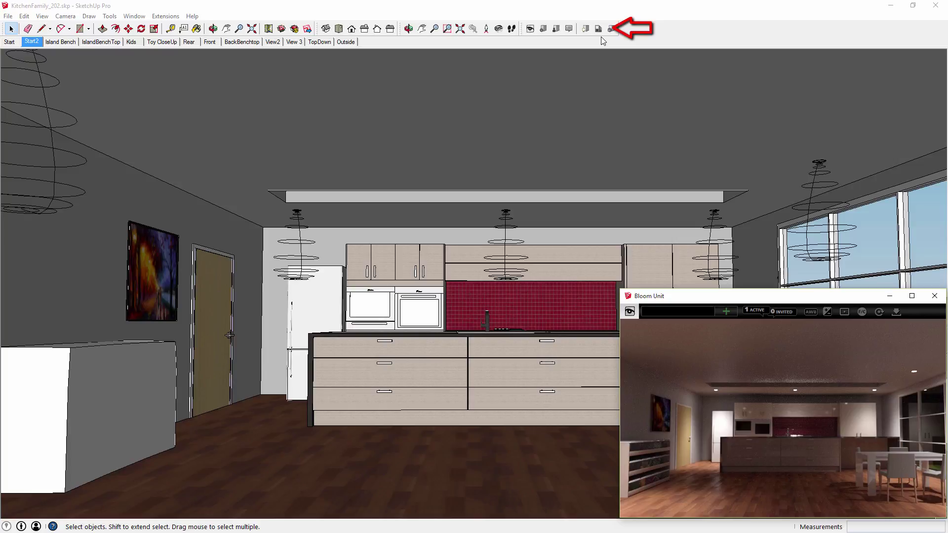
Step: Create a custom material named LEM_1 in the Bloom Unit material manager with an emission output of 100 lumens
{"action": "left_click", "coordinate": [598, 28]}
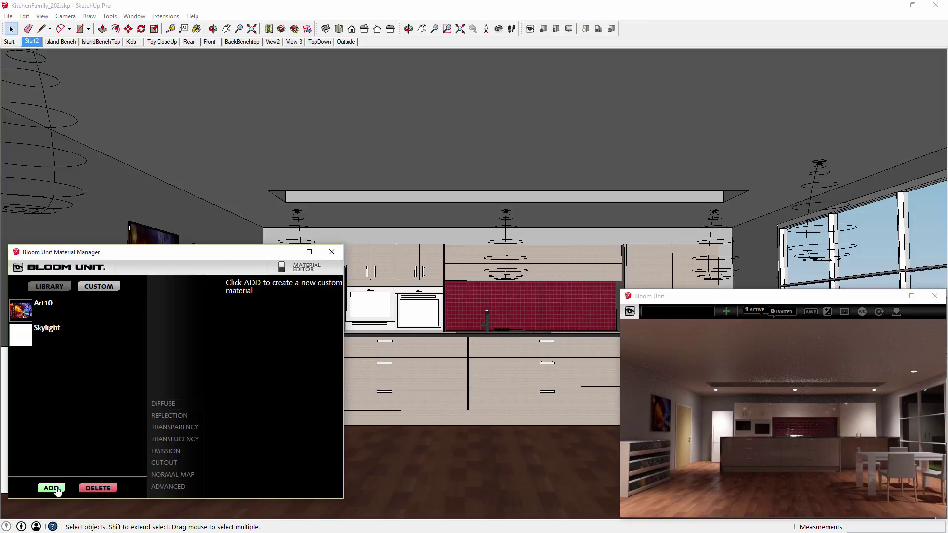
{"action": "left_click", "coordinate": [56, 488]}
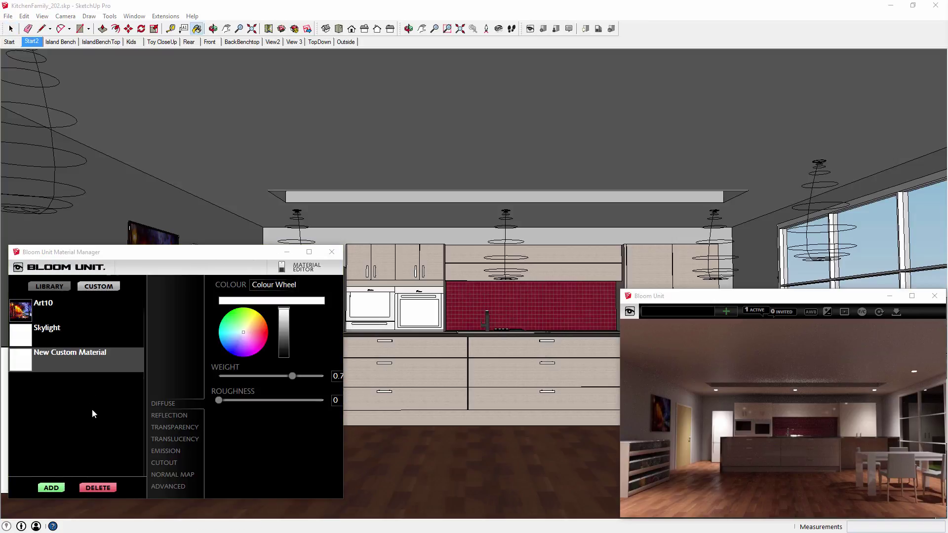
{"action": "left_click", "coordinate": [101, 356]}
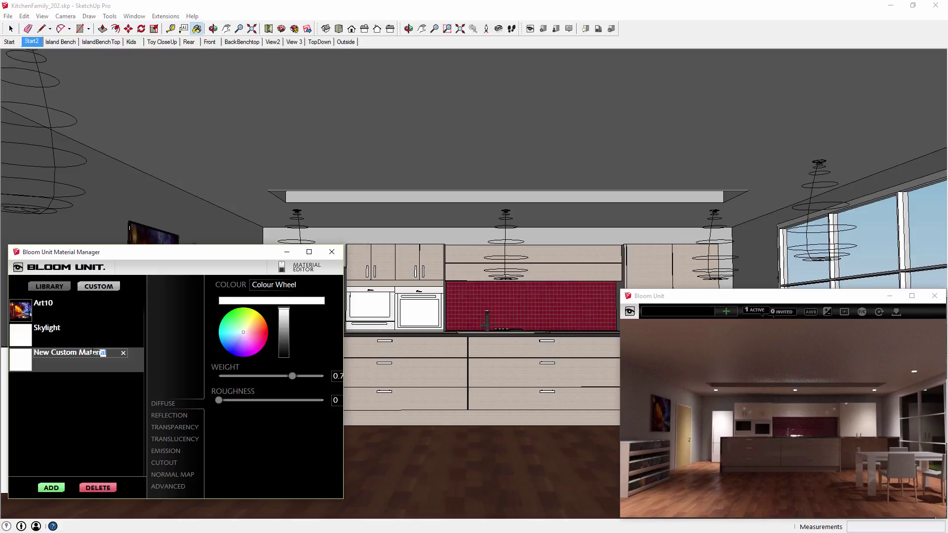
{"action": "left_click_drag", "start_coordinate": [102, 356], "coordinate": [45, 353]}
{"action": "type", "text": "LEM_1"}
{"action": "left_click", "coordinate": [166, 452]}
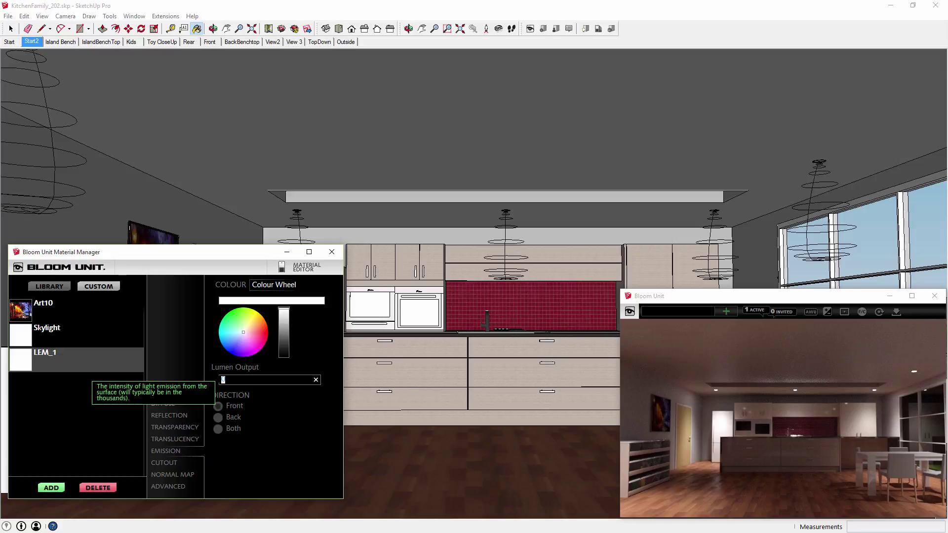
{"action": "type", "text": "100"}
Step: Draw a rectangle about 0.99 m by 0.43 m on the ceiling in front of the skylight
{"action": "left_click", "coordinate": [81, 31]}
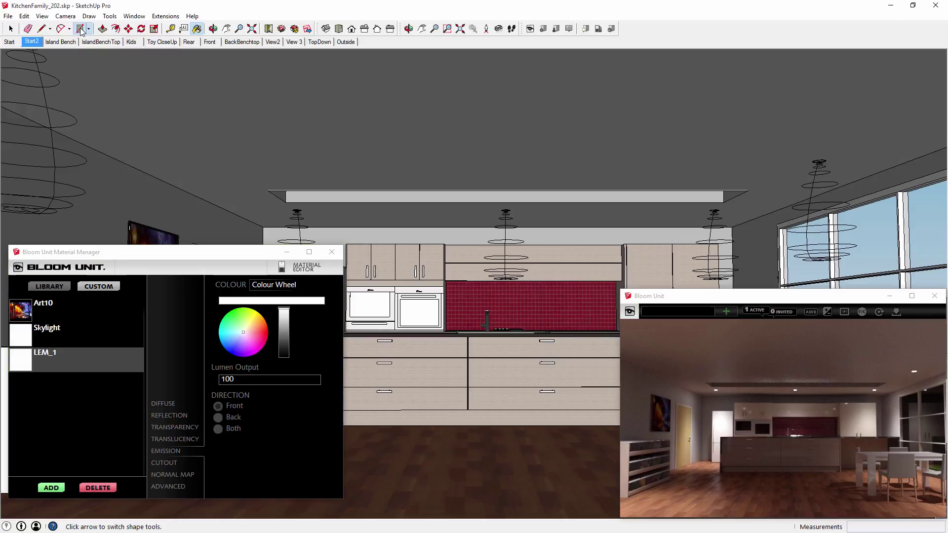
{"action": "left_click", "coordinate": [477, 106]}
{"action": "left_click", "coordinate": [527, 139]}
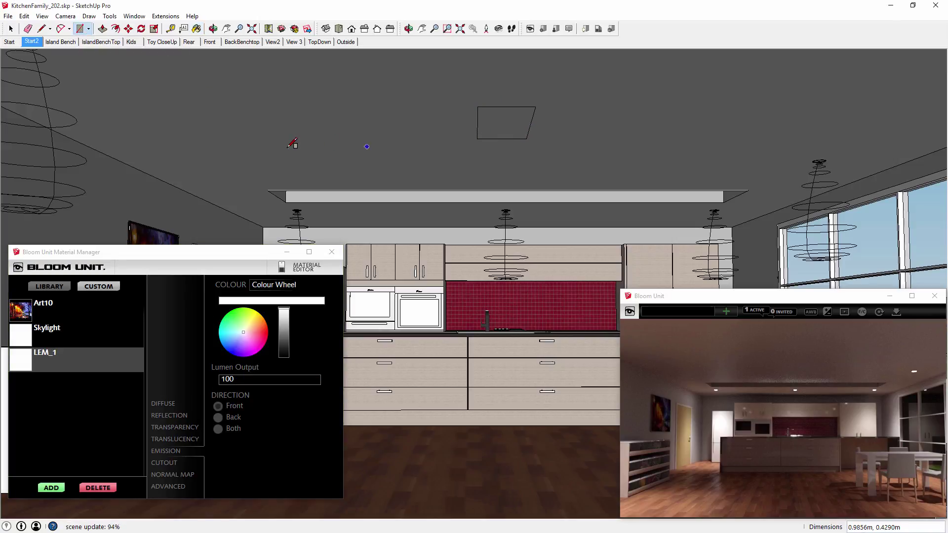
Step: Draw a circle with a radius of about 0.46 m on the ceiling beside the rectangle
{"action": "left_click", "coordinate": [90, 30]}
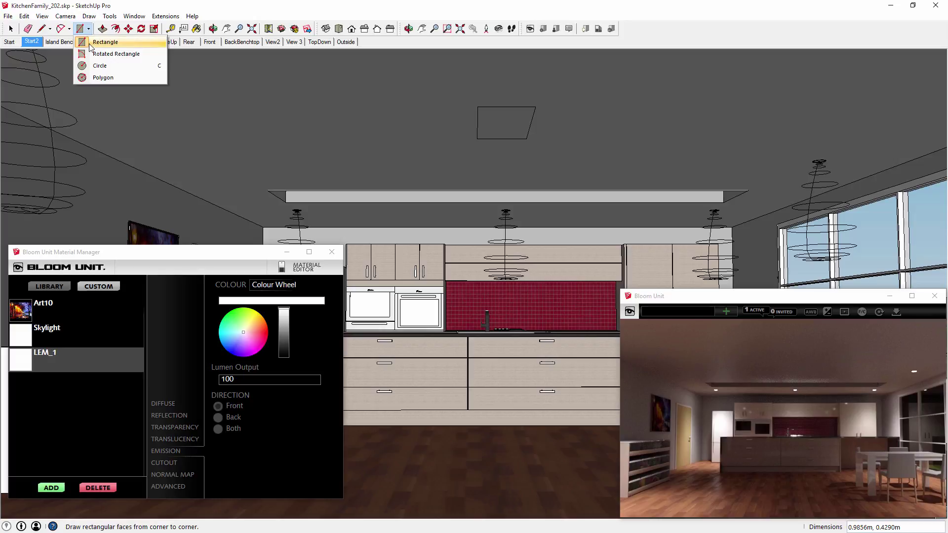
{"action": "left_click", "coordinate": [94, 66]}
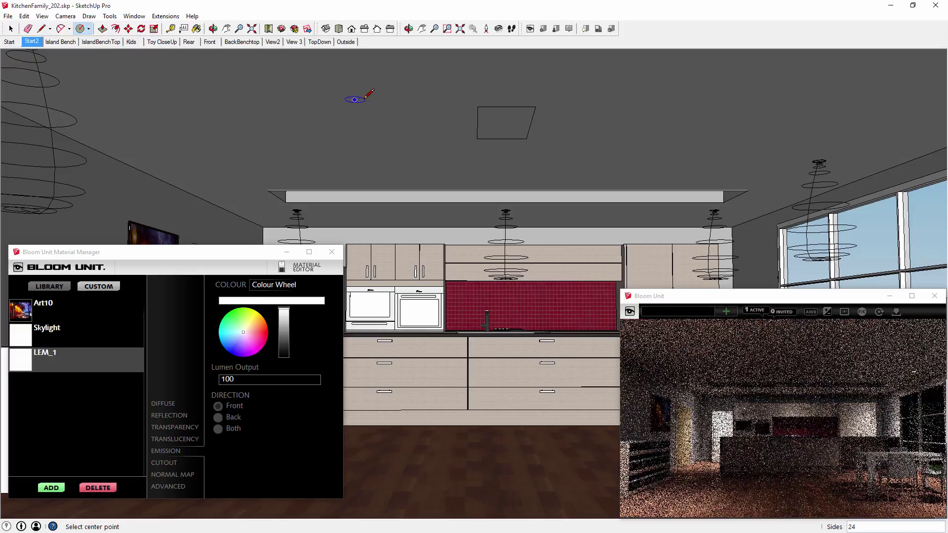
{"action": "left_click", "coordinate": [340, 113]}
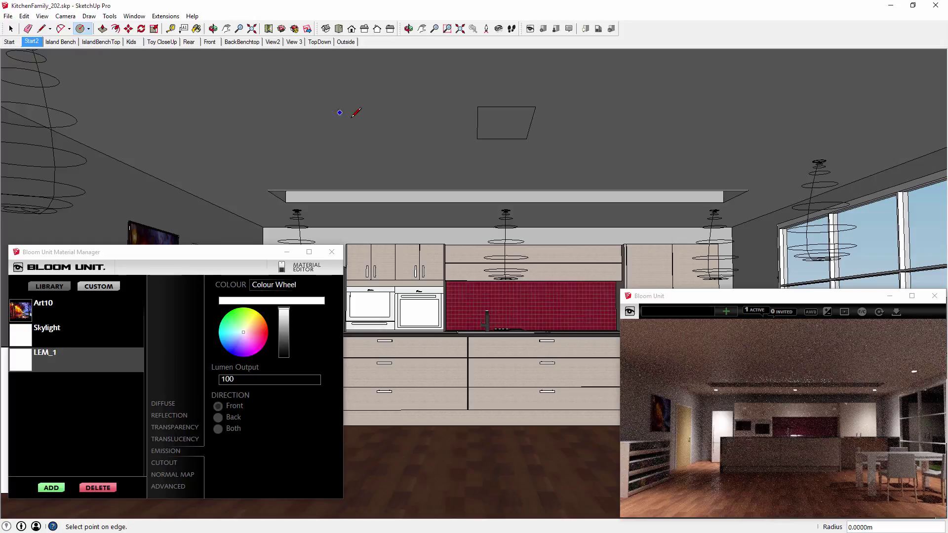
{"action": "left_click", "coordinate": [353, 124]}
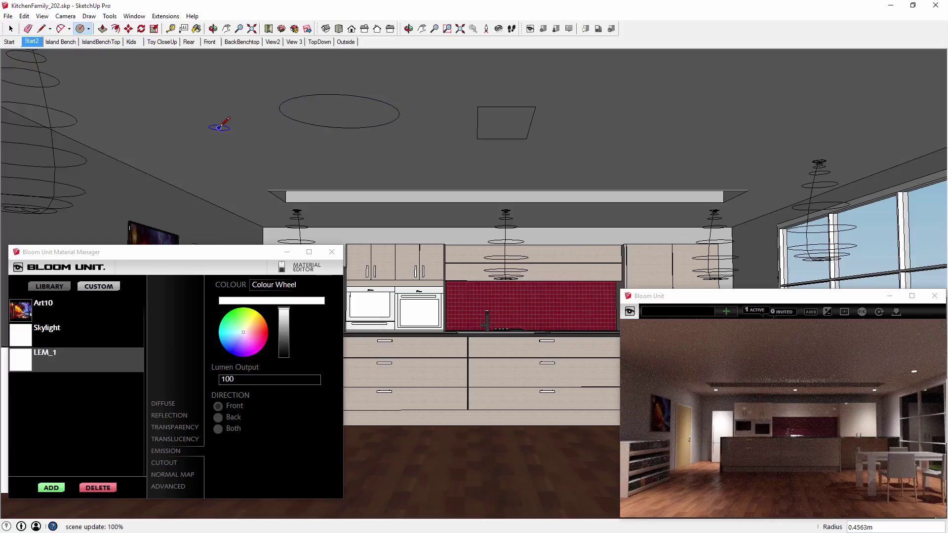
{"action": "key", "text": "space"}
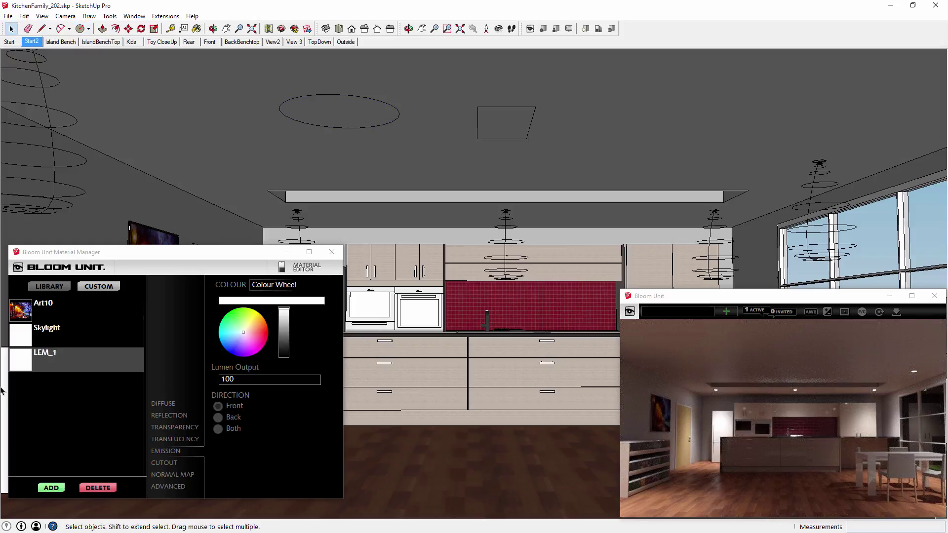
Step: Paint the ceiling circle and the rectangle beside it with the LEM_1 light-emitting material
{"action": "left_click", "coordinate": [21, 362]}
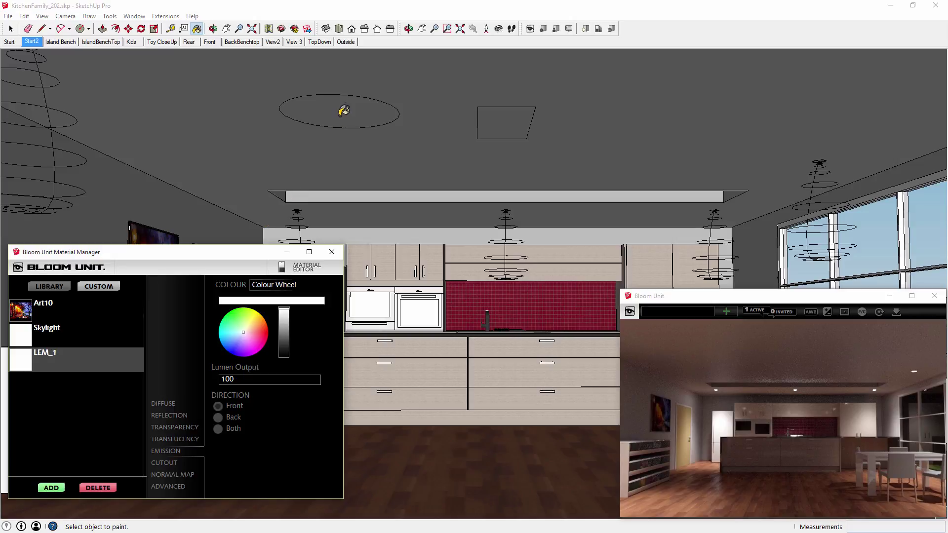
{"action": "left_click", "coordinate": [344, 111]}
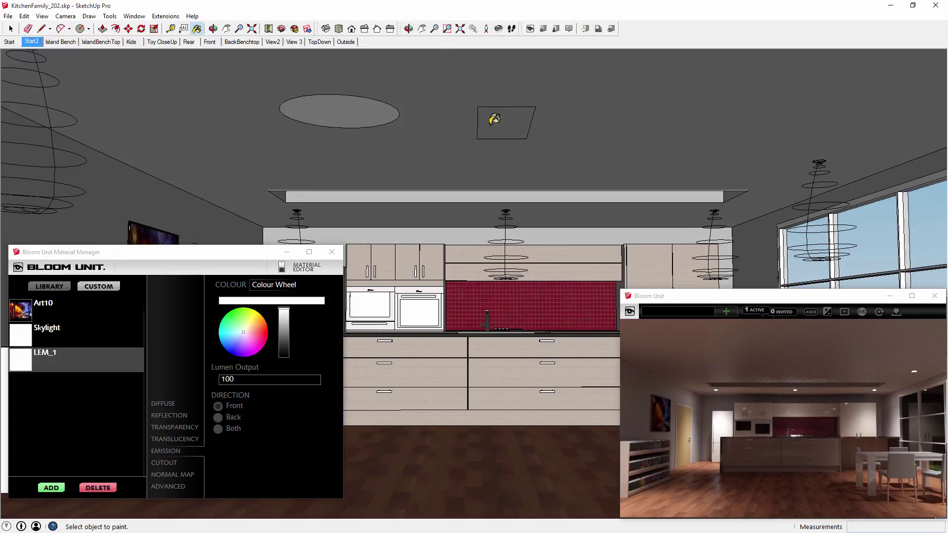
{"action": "left_click", "coordinate": [510, 122]}
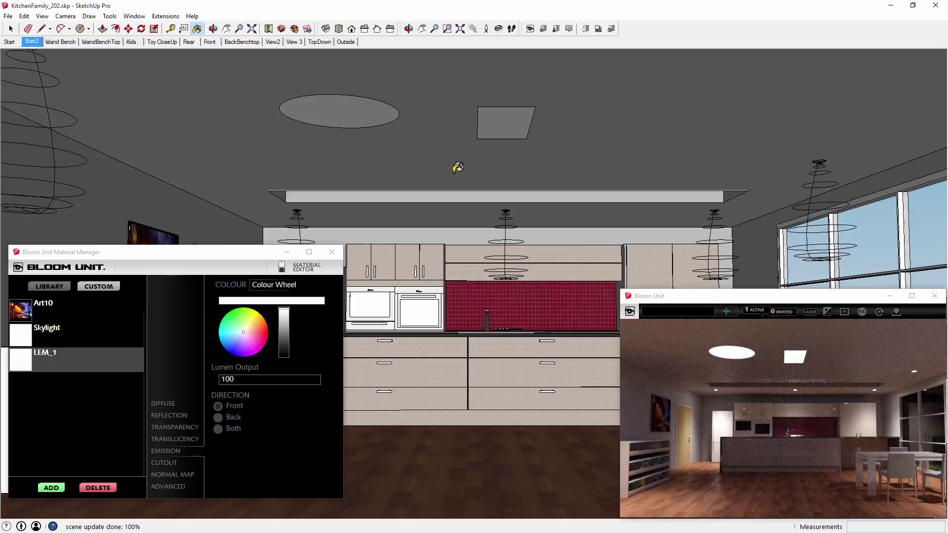
{"action": "key", "text": "space"}
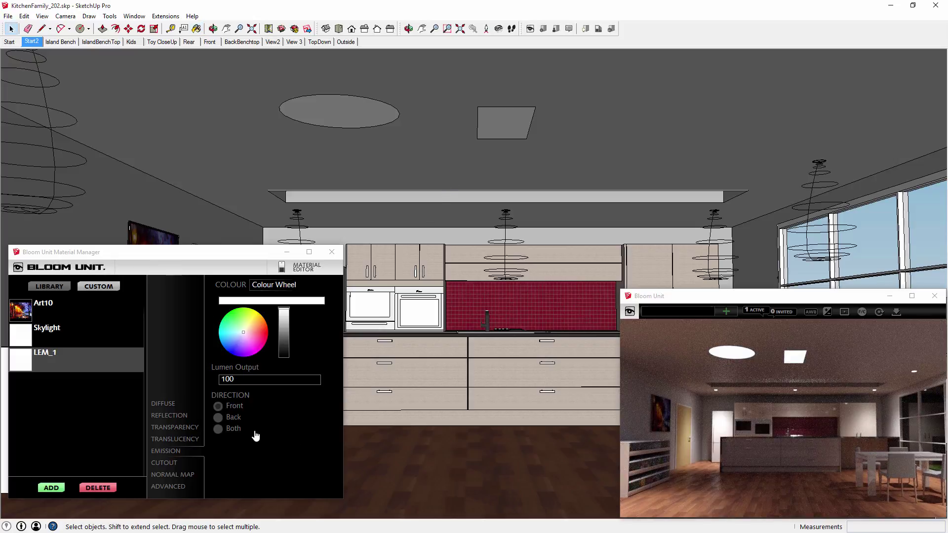
Step: Try the Back emission direction for LEM_1 and return it to Front
{"action": "left_click", "coordinate": [223, 420]}
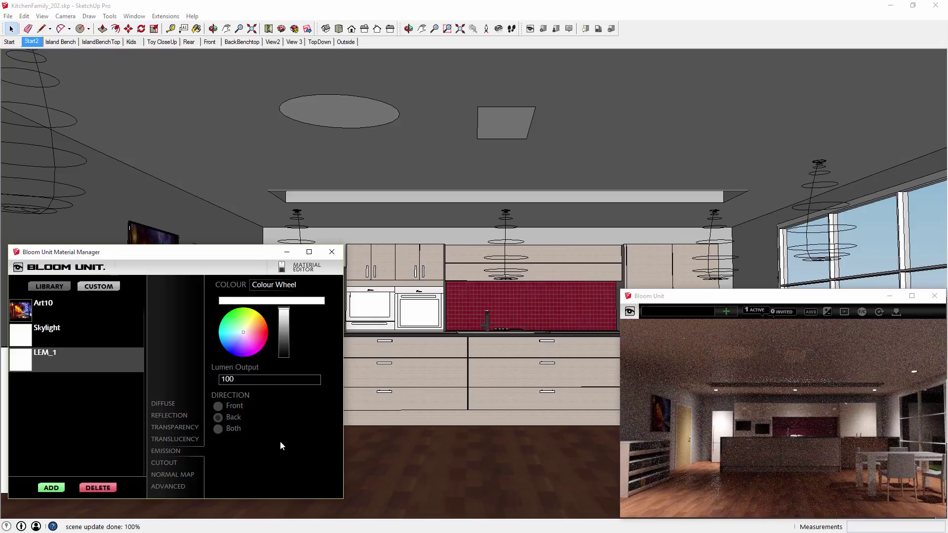
{"action": "left_click", "coordinate": [217, 407]}
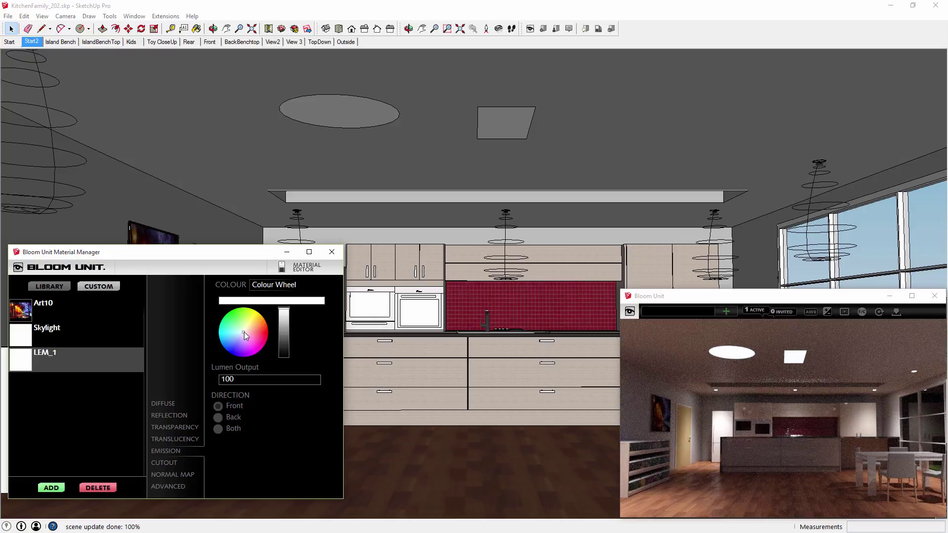
Step: Give the LEM_1 emission a red colour and set its lumen output to 1000
{"action": "left_click_drag", "start_coordinate": [244, 331], "coordinate": [265, 332]}
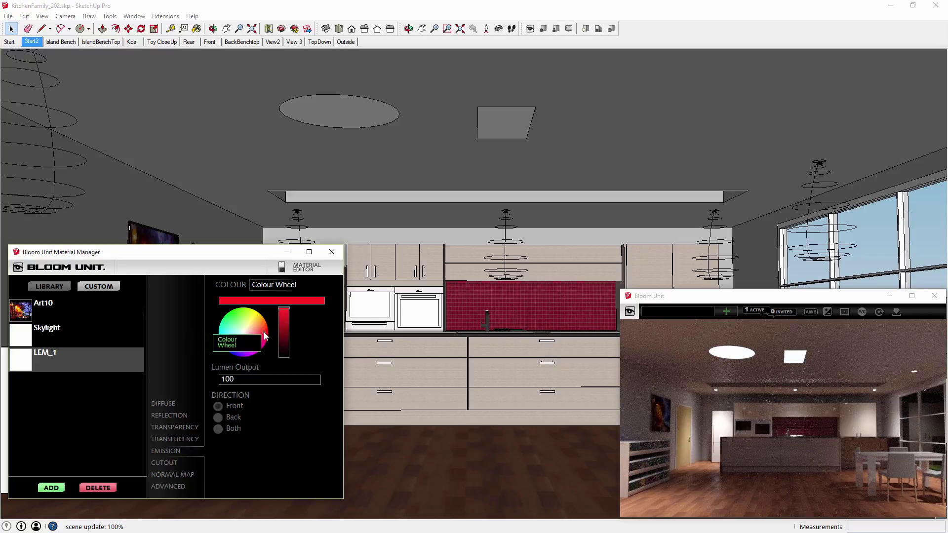
{"action": "left_click", "coordinate": [267, 380]}
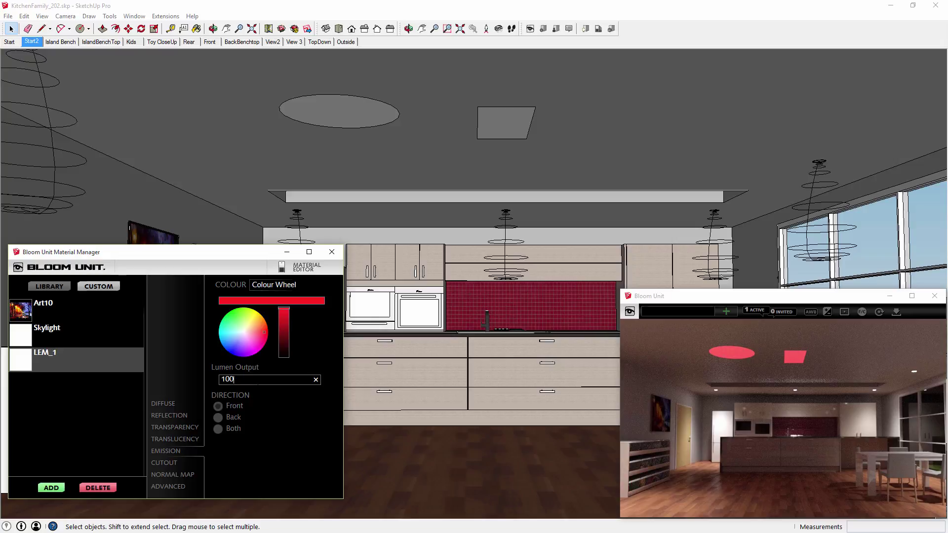
{"action": "type", "text": "0"}
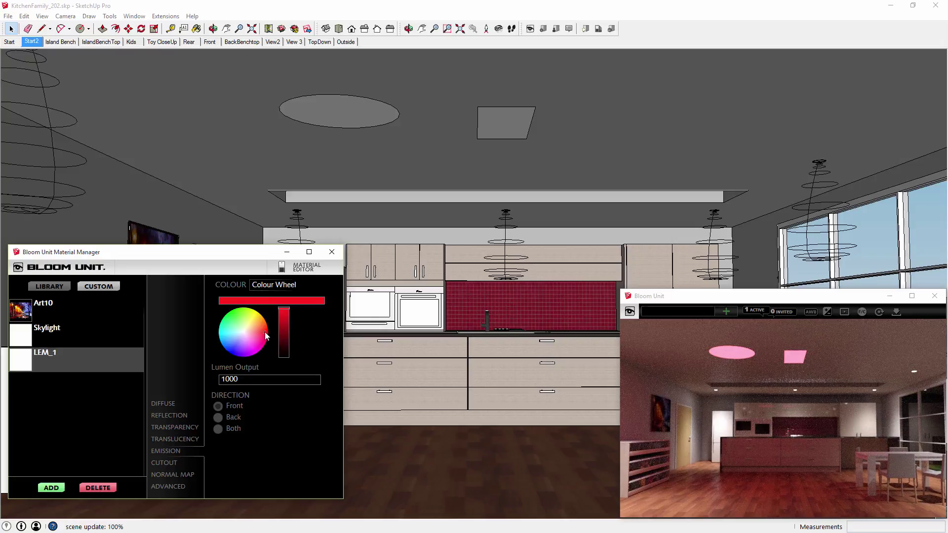
{"action": "left_click", "coordinate": [265, 332]}
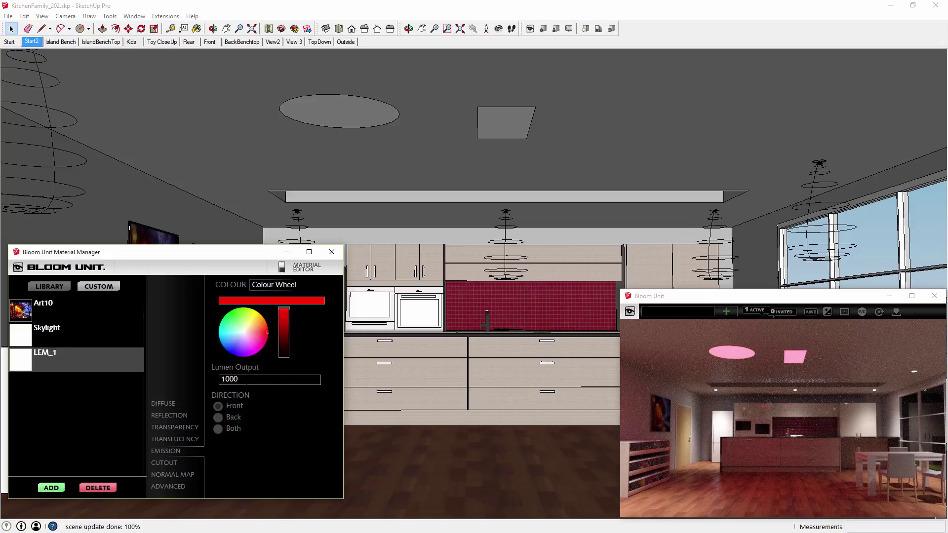
{"action": "left_click", "coordinate": [291, 414]}
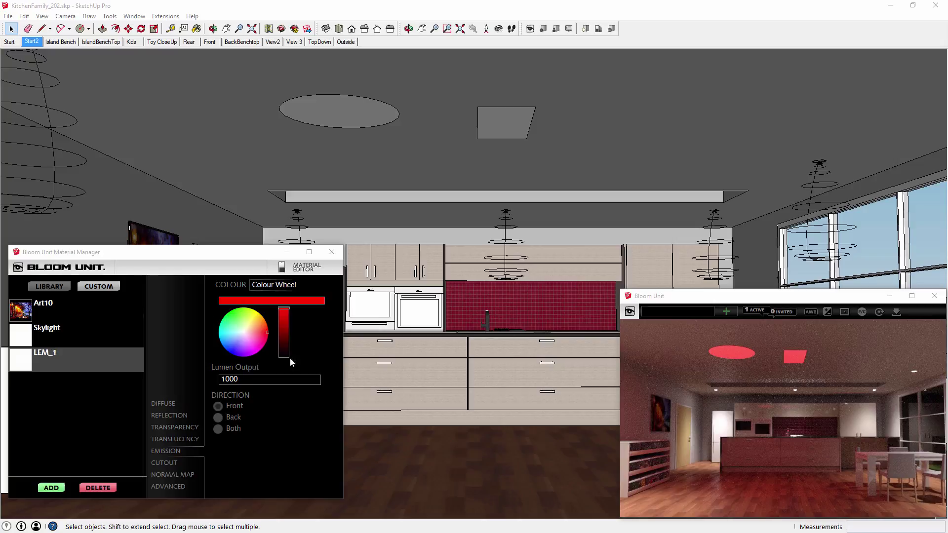
Step: Change the LEM_1 emission colour to blue and close the material manager
{"action": "left_click_drag", "start_coordinate": [267, 331], "coordinate": [229, 351]}
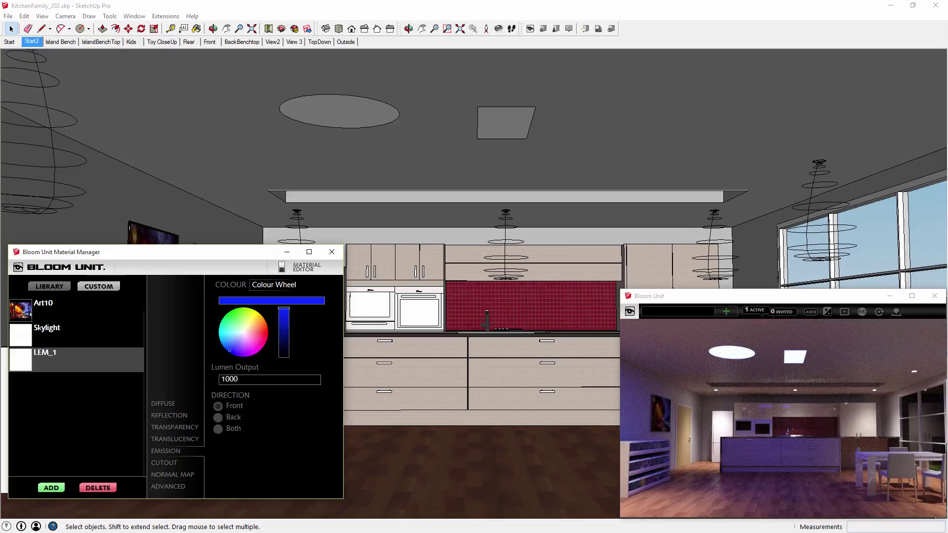
{"action": "left_click", "coordinate": [19, 364]}
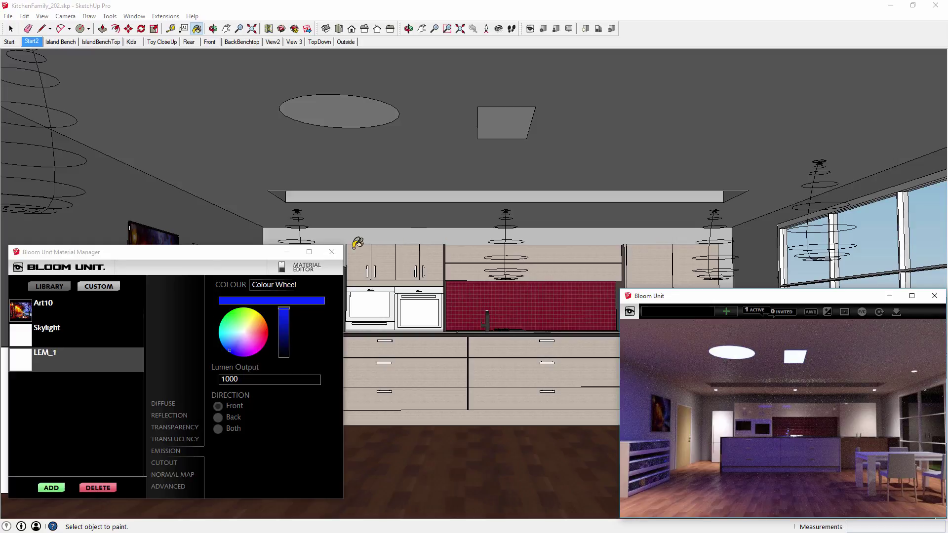
{"action": "left_click", "coordinate": [333, 258]}
{"action": "left_click", "coordinate": [332, 252]}
{"action": "key", "text": "space"}
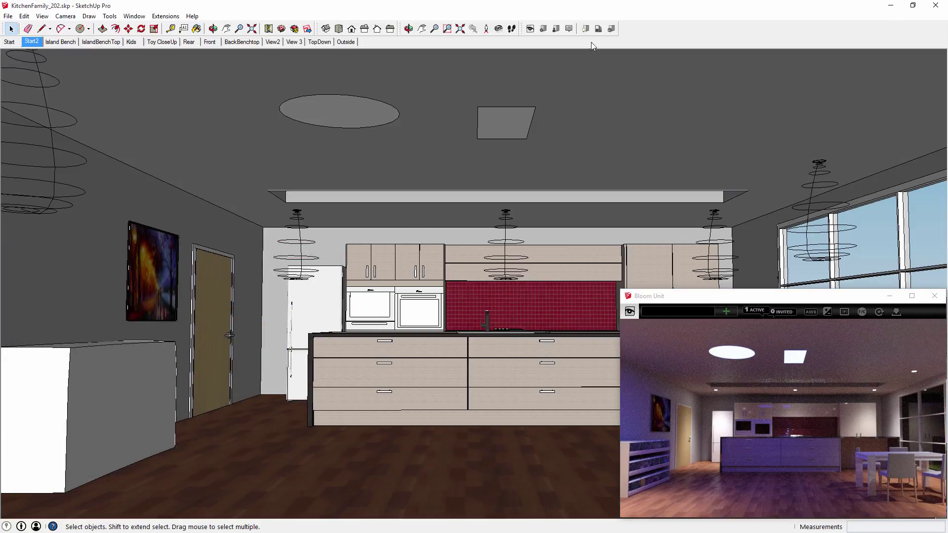
Step: Place the custom DL-A rectangle light on the ceiling between the painted rectangle and the windows
{"action": "left_click", "coordinate": [586, 29]}
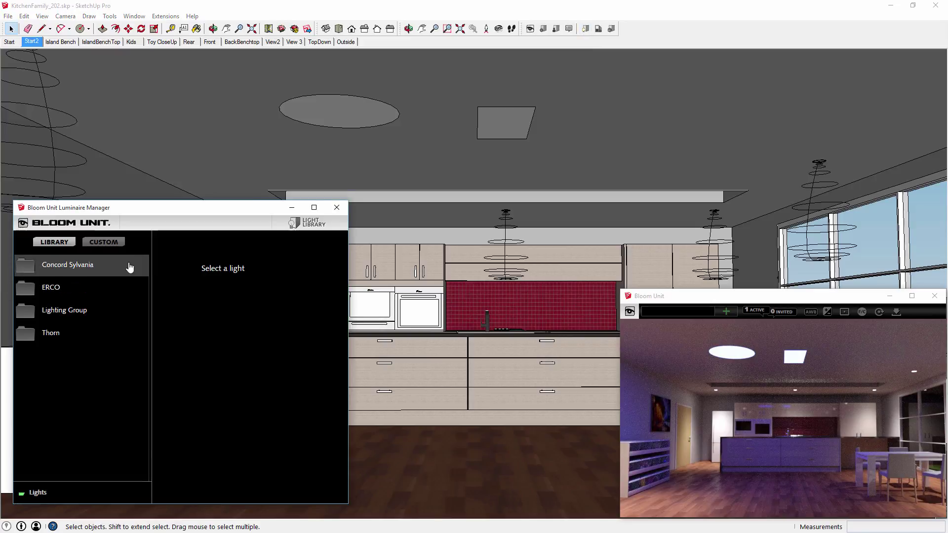
{"action": "left_click", "coordinate": [110, 242]}
{"action": "left_click", "coordinate": [56, 269]}
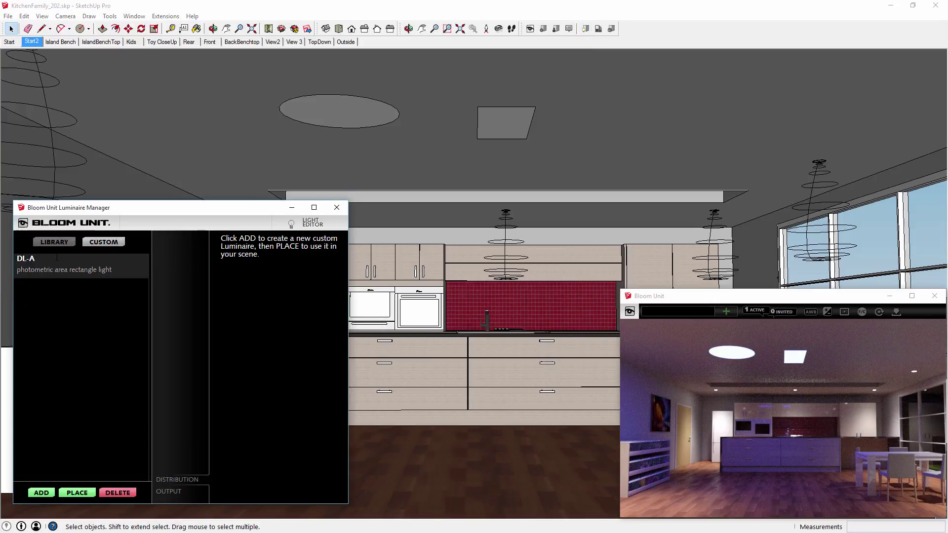
{"action": "left_click", "coordinate": [76, 493]}
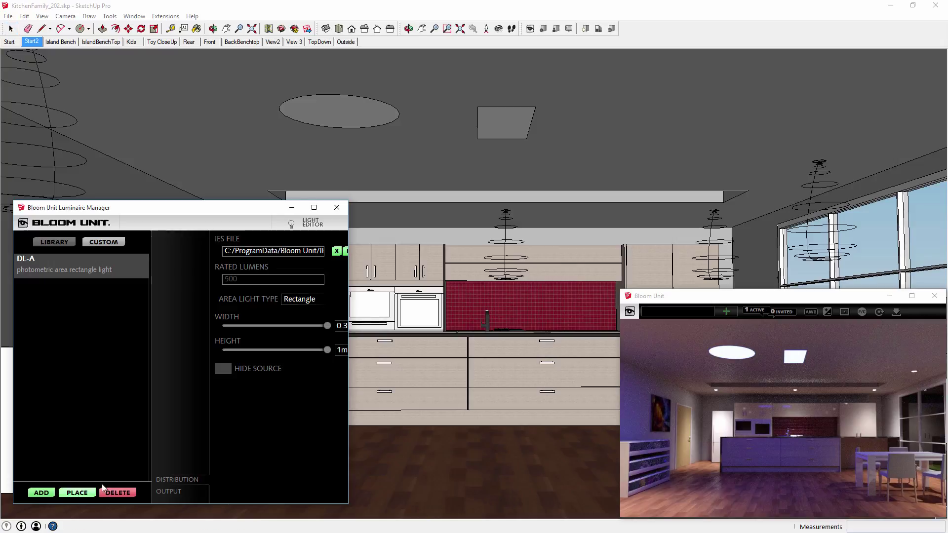
{"action": "left_click", "coordinate": [678, 135]}
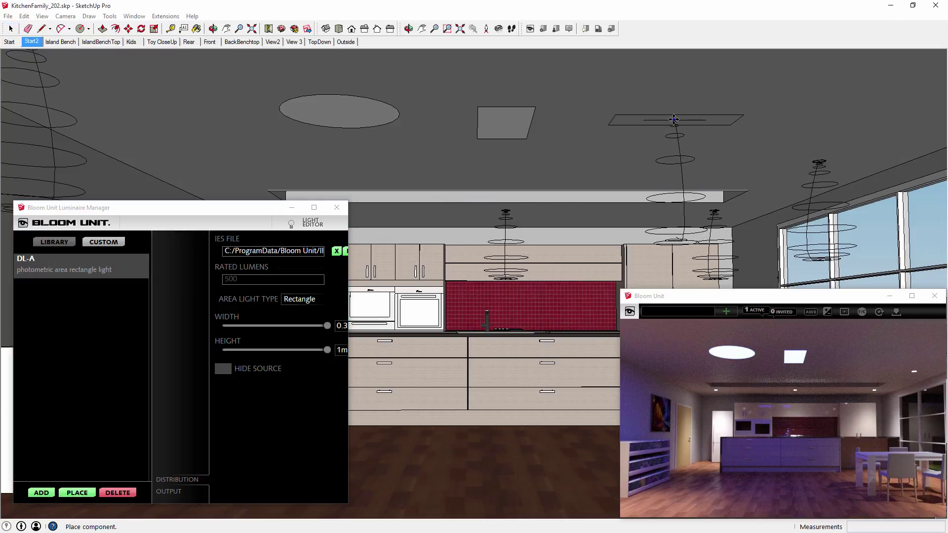
{"action": "key", "text": "m"}
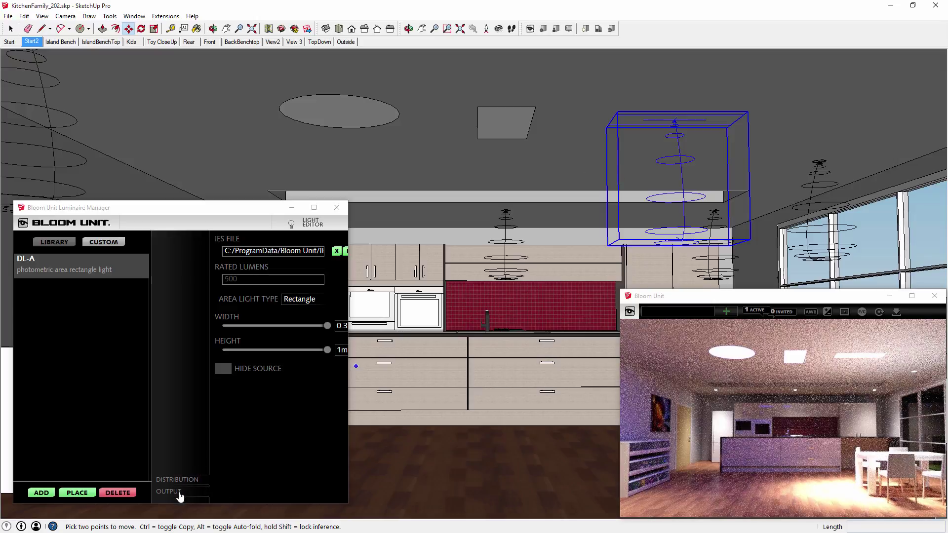
Step: Set the output of the DL-A light to 1000 lumens
{"action": "left_click", "coordinate": [179, 492]}
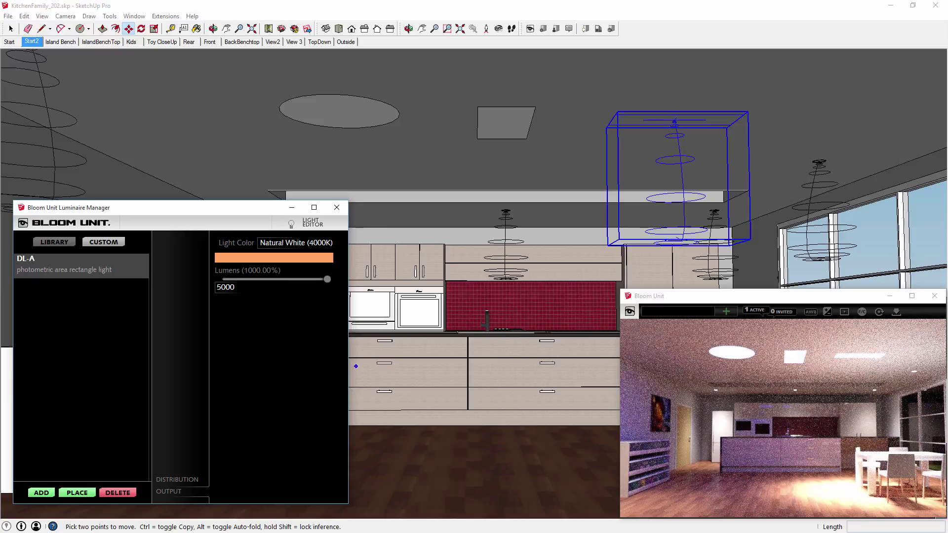
{"action": "double_click", "coordinate": [226, 287]}
{"action": "key", "text": "Return"}
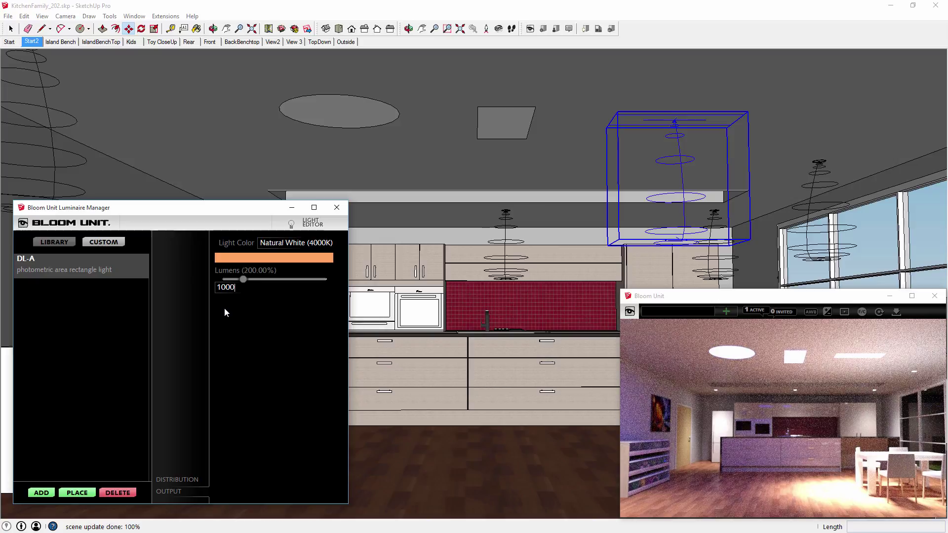
Step: Place an Inpact 27W 150 HD LED recessed downlight from the Concord Sylvania indoor library on the ceiling
{"action": "left_click", "coordinate": [48, 242]}
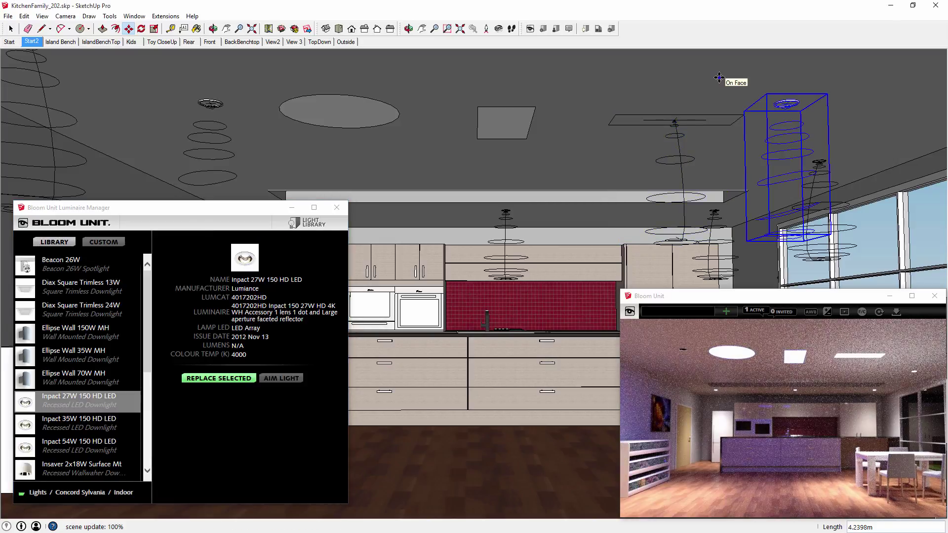